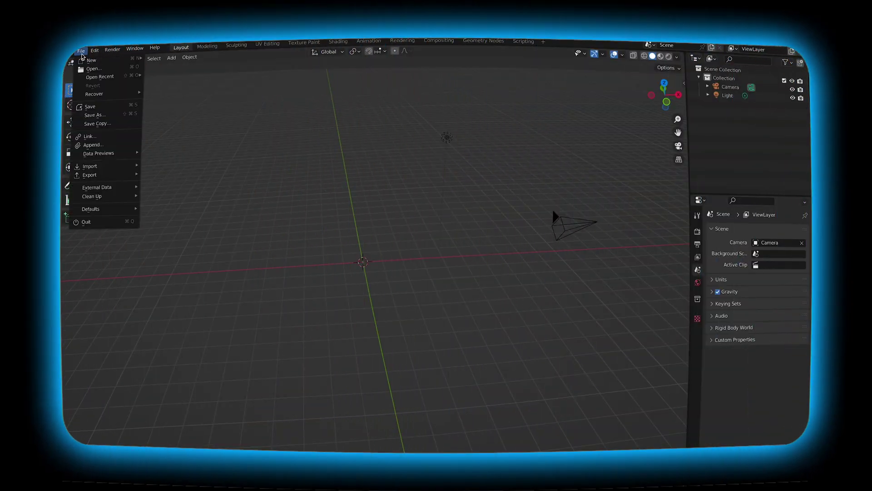
Display Blender's File > Import submenu listing the supported file formats
mouse_move(103, 169)
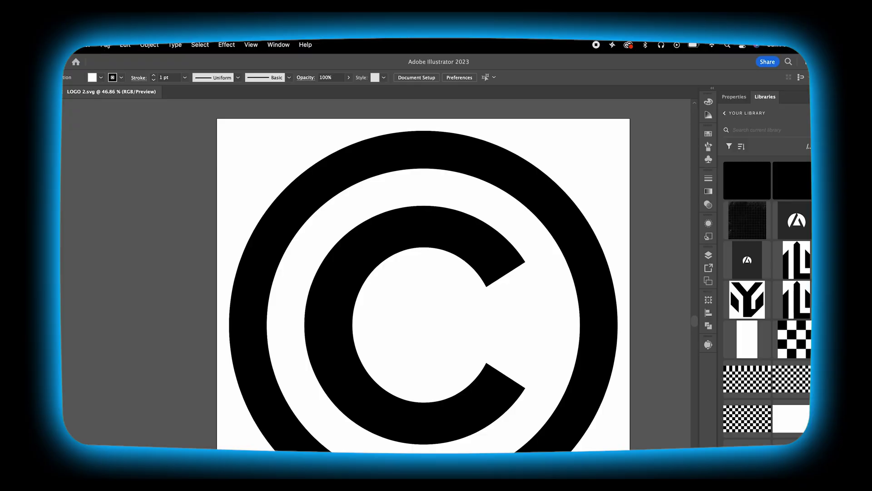
Save the black copyright logo from Illustrator with Save As in SVG (svg) format
left_click(106, 45)
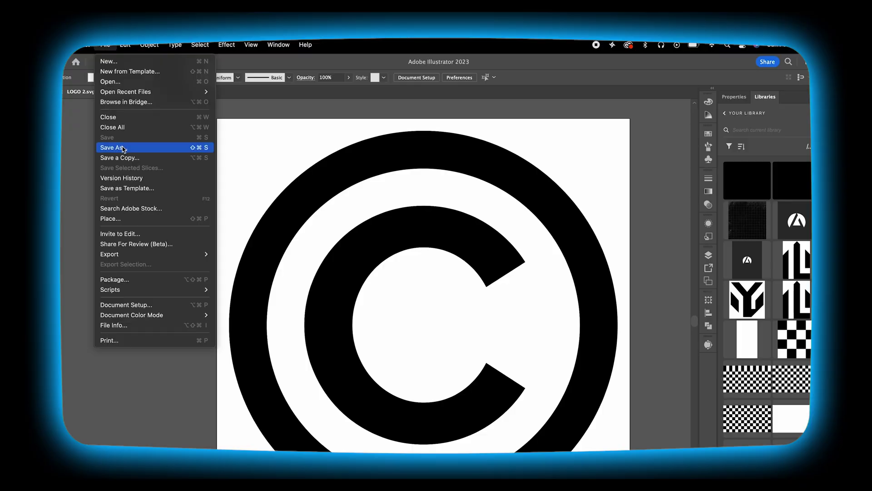
left_click(123, 149)
left_click(486, 353)
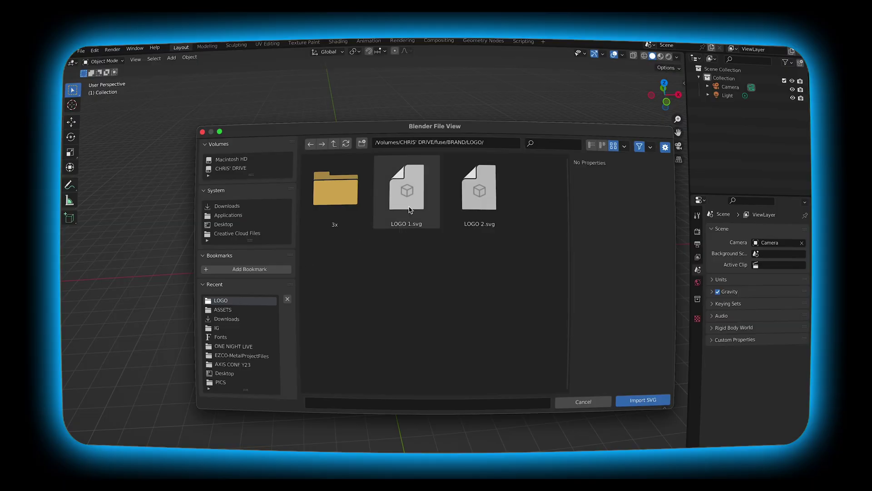
Import LOGO 2.svg, view it from the top and box-select all three curve pieces
left_click(480, 210)
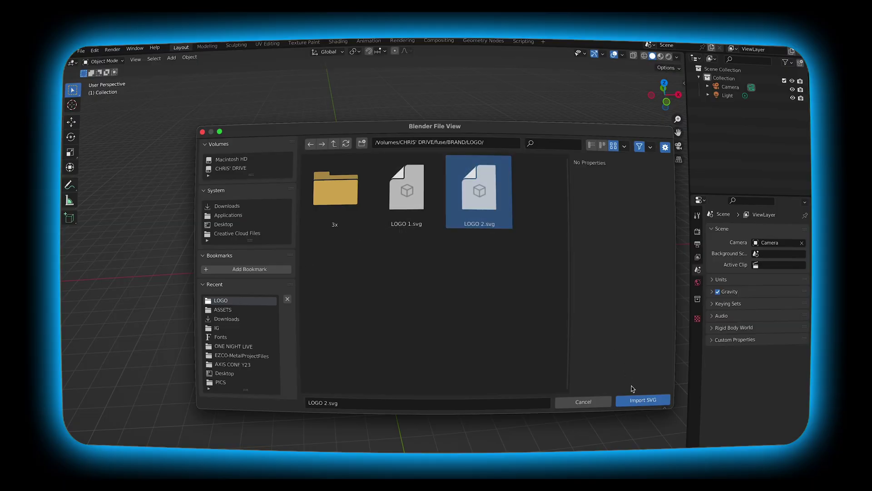
left_click(632, 401)
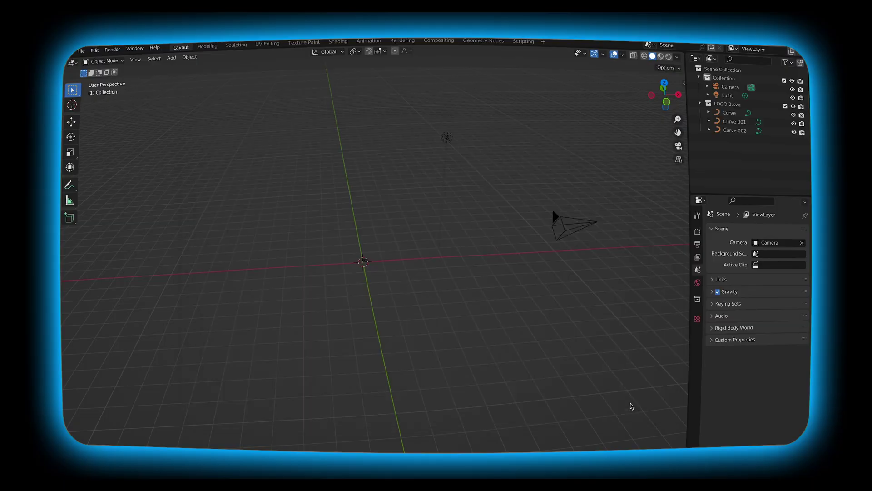
left_click(666, 86)
scroll(391, 212, "up", 5)
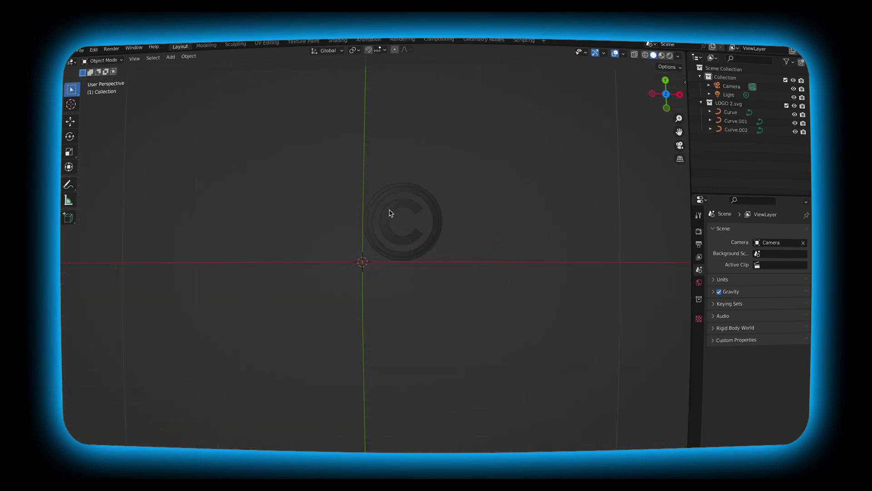
scroll(391, 212, "up", 4)
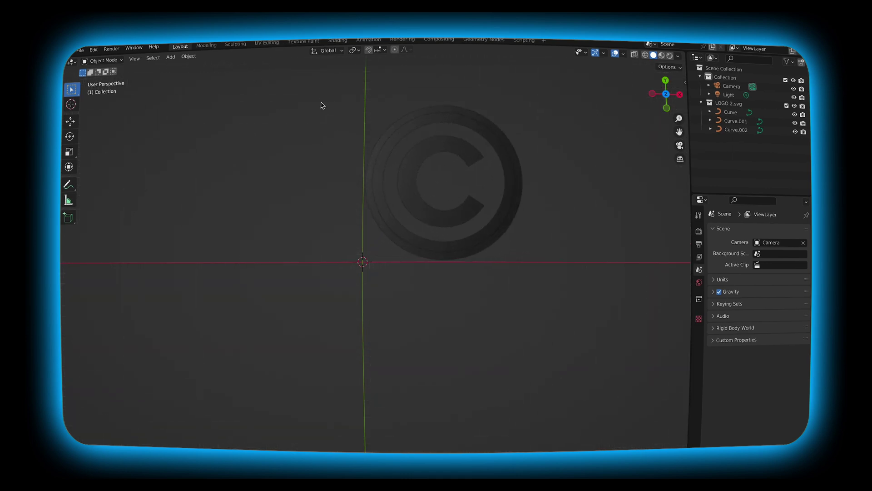
left_click_drag(320, 106, 584, 332)
scroll(477, 277, "down", 9)
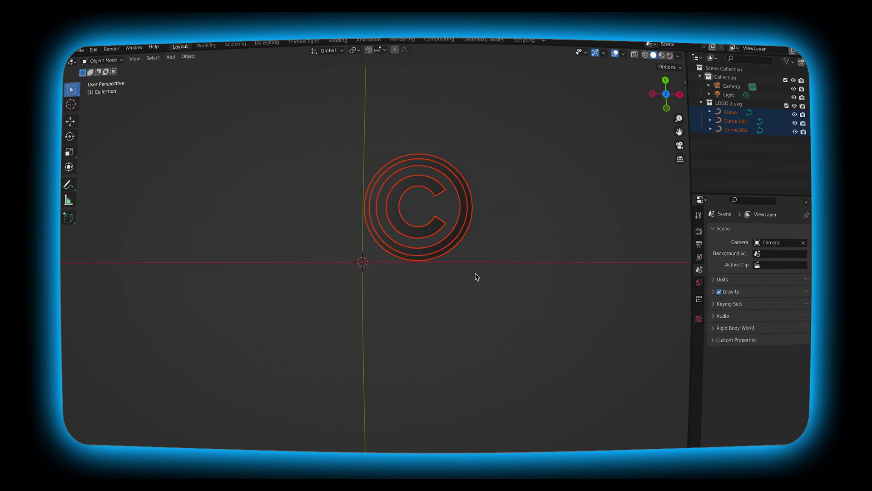
scroll(477, 277, "down", 6)
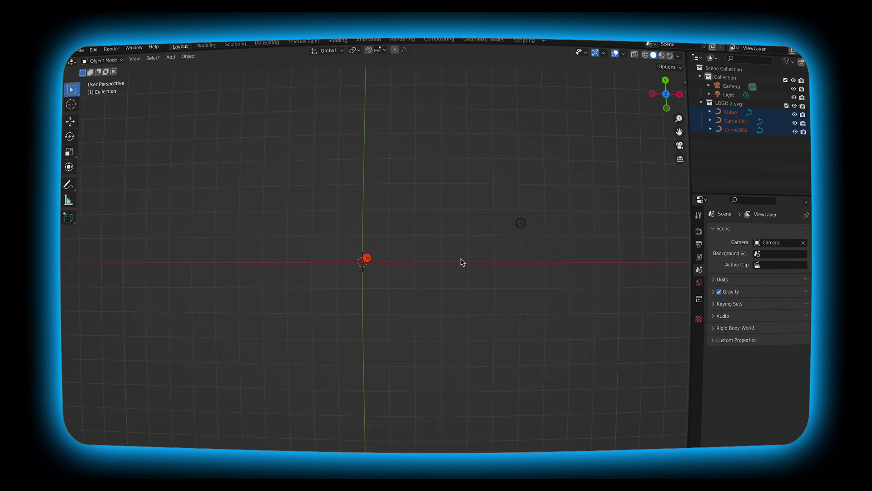
key("s")
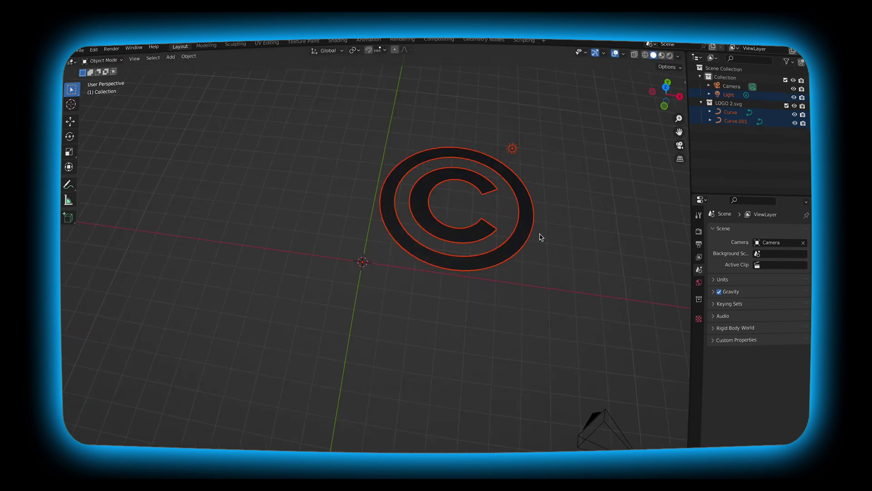
Join the logo's outer ring and C shape into one curve object
left_click(556, 187)
left_click(518, 192)
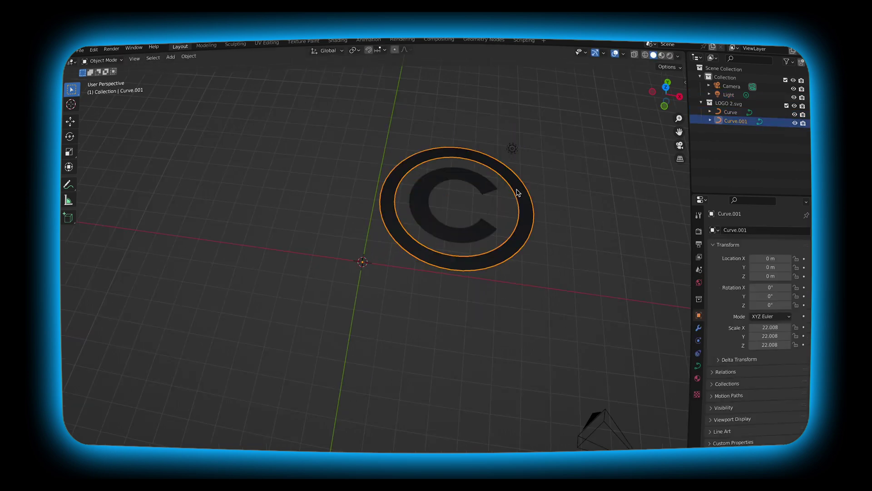
left_click(453, 178, "shift")
key("ctrl+j")
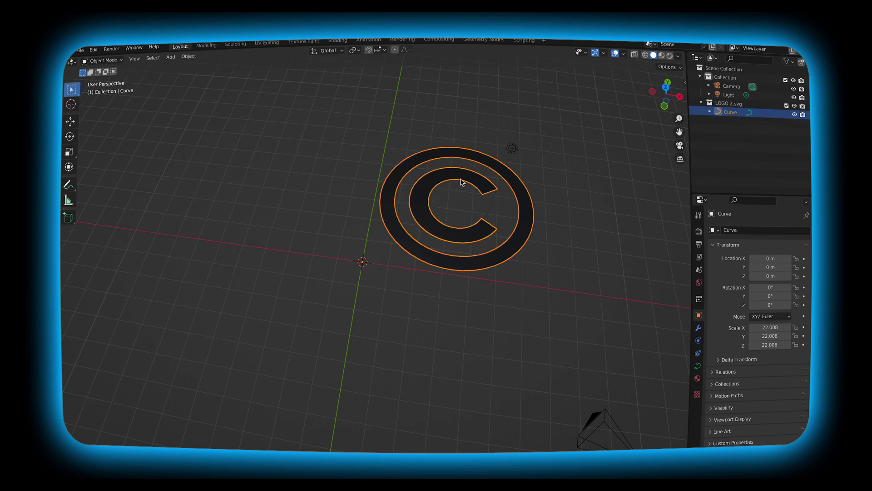
Set the logo's origin to its centre of mass and place it at X 0, Y 0
right_click(461, 182)
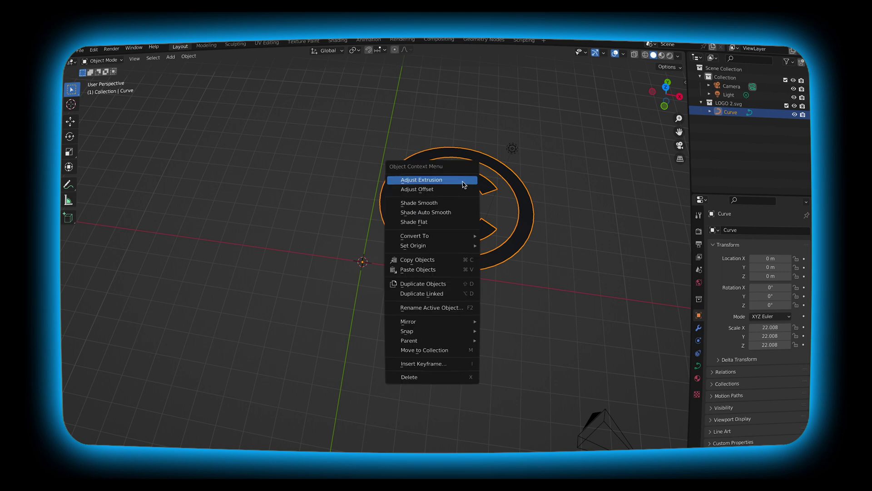
mouse_move(472, 245)
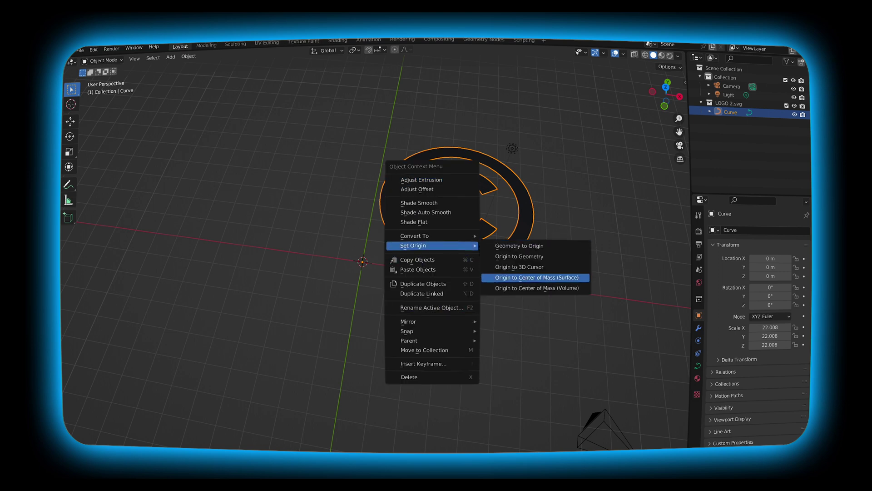
left_click(527, 277)
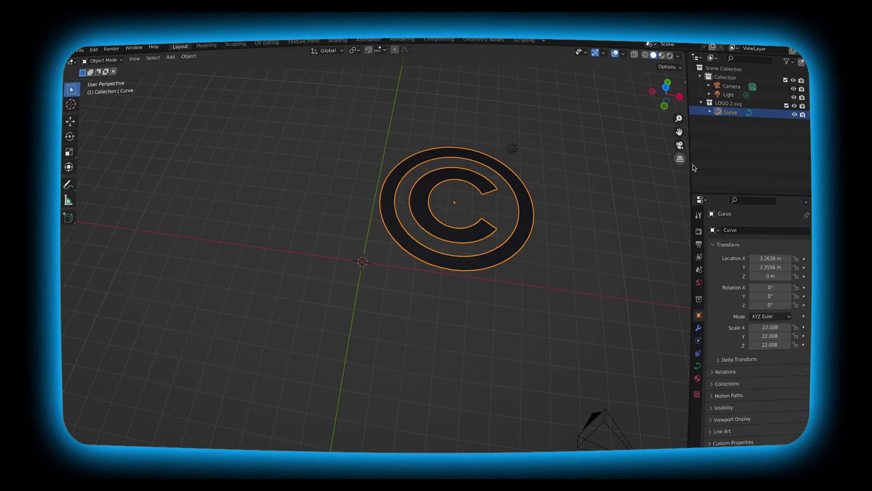
double_click(771, 258)
type("0")
key("Return")
double_click(766, 268)
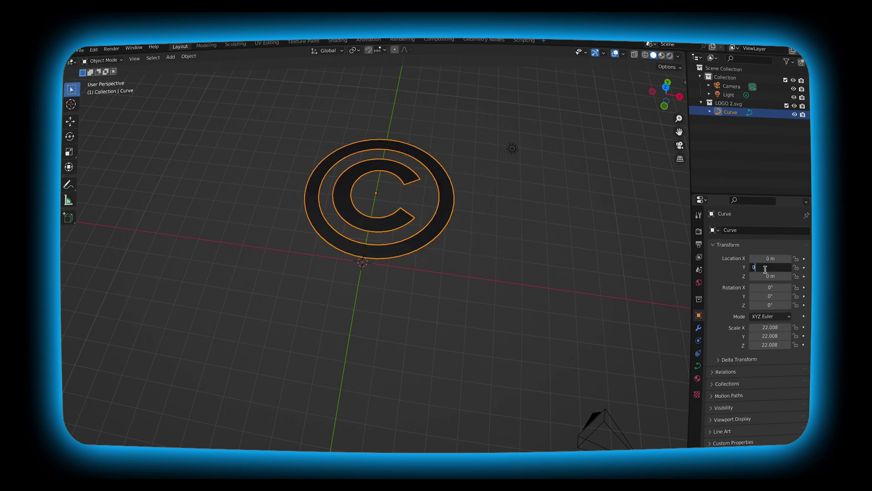
key("Return")
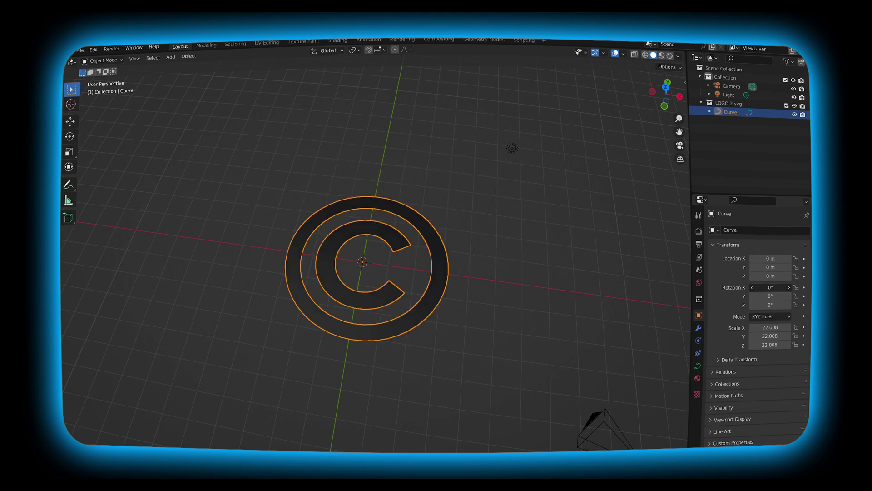
Rotate the logo 90° on X so it stands upright
left_click(769, 287)
type("90")
key("Return")
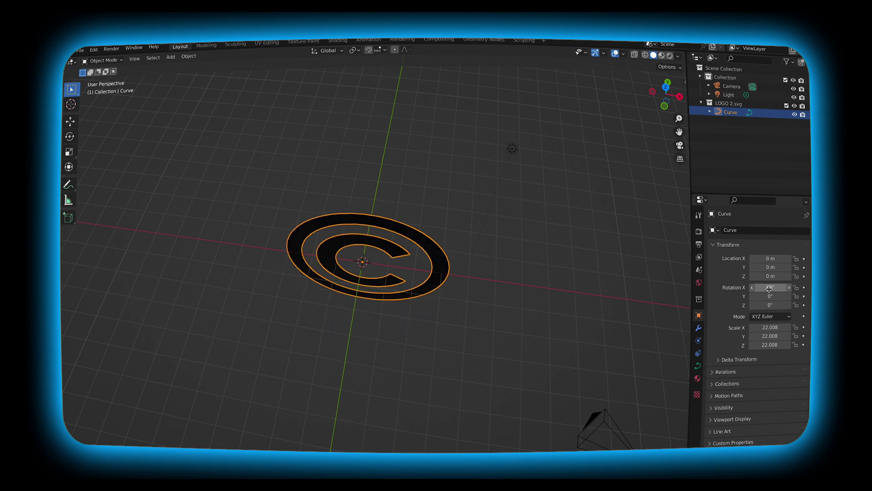
middle_click_drag(360, 380, 361, 380)
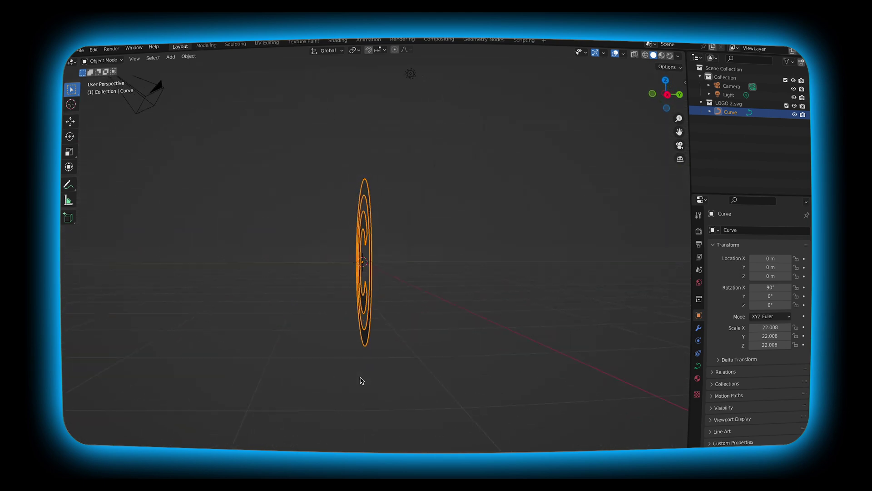
left_click(699, 366)
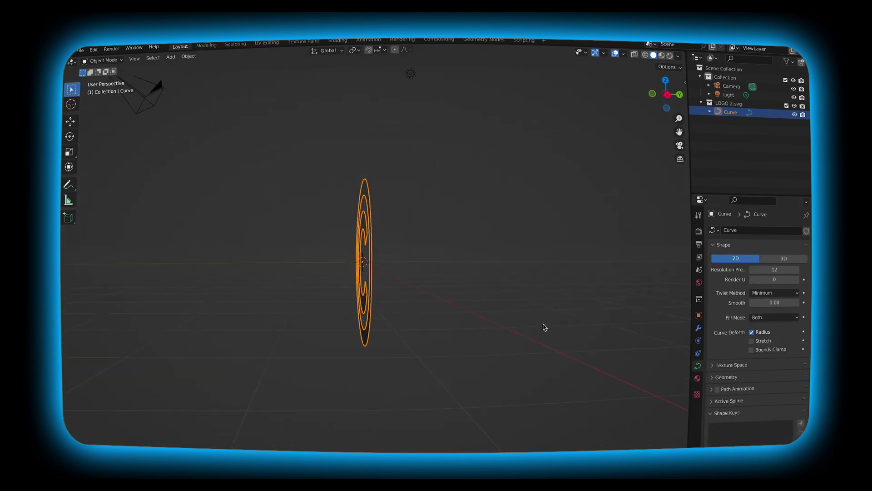
Set the logo curve's Extrude depth to 0.014 m and orbit to check its thickness
middle_click_drag(544, 327, 545, 326)
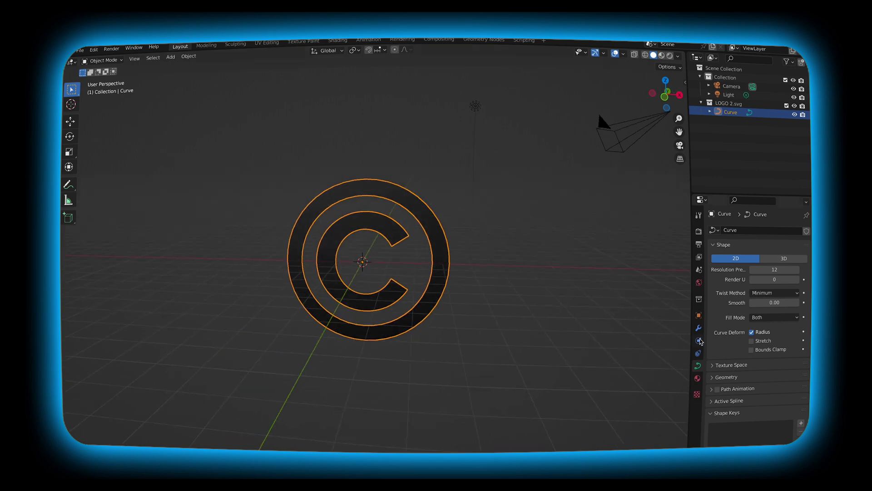
left_click(711, 377)
scroll(750, 363, "down", 3)
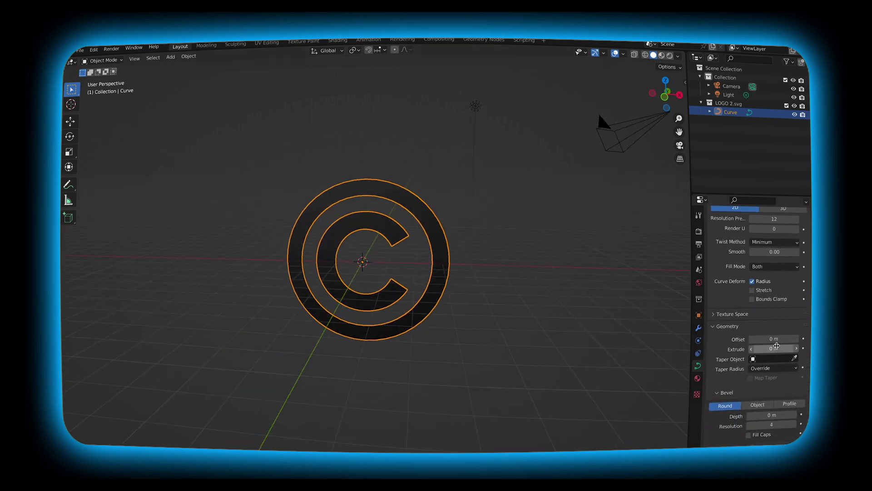
middle_click_drag(535, 273, 536, 273)
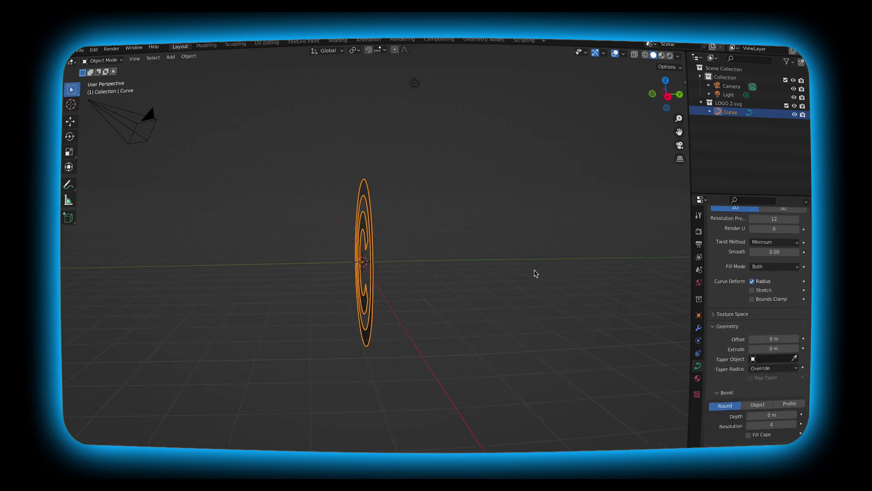
left_click_drag(768, 349, 779, 348)
key("KP_6")
key("KP_6")
key("KP_6")
key("KP_6")
key("KP_6")
key("KP_6")
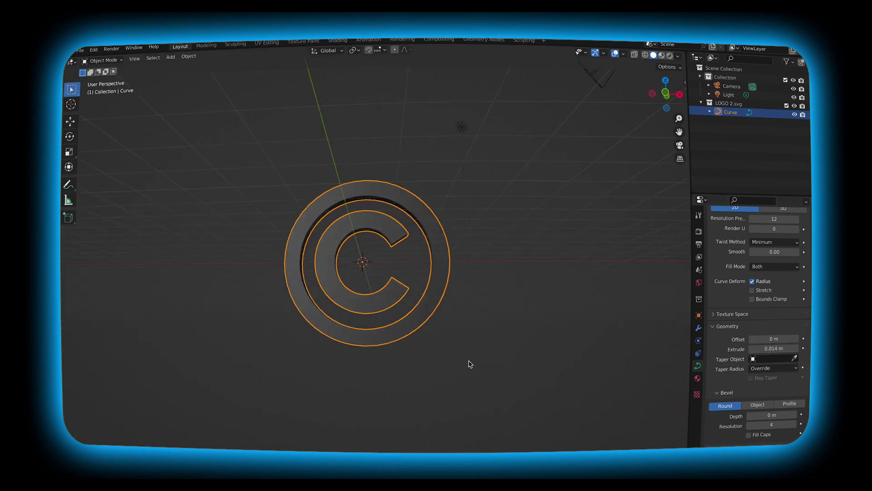
key("KP_6")
key("KP_6")
key("KP_6")
key("KP_6")
key("KP_6")
key("KP_6")
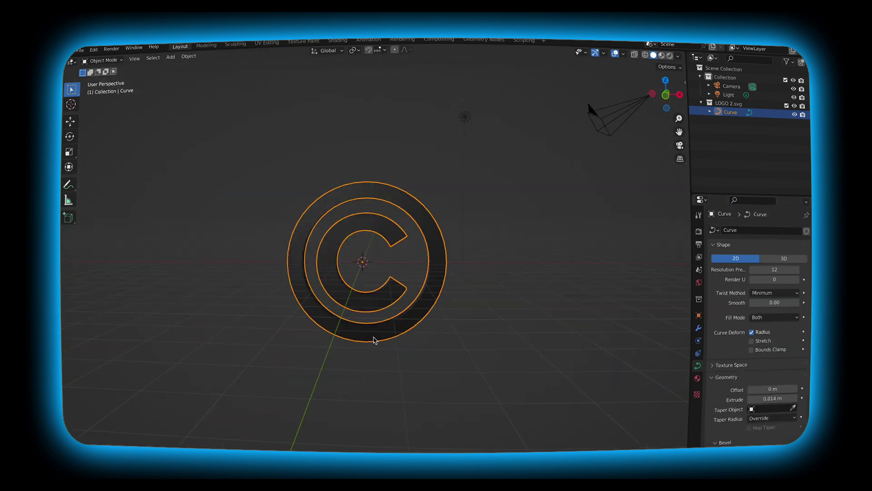
key("KP_6")
key("KP_6")
key("KP_6")
key("KP_6")
key("KP_6")
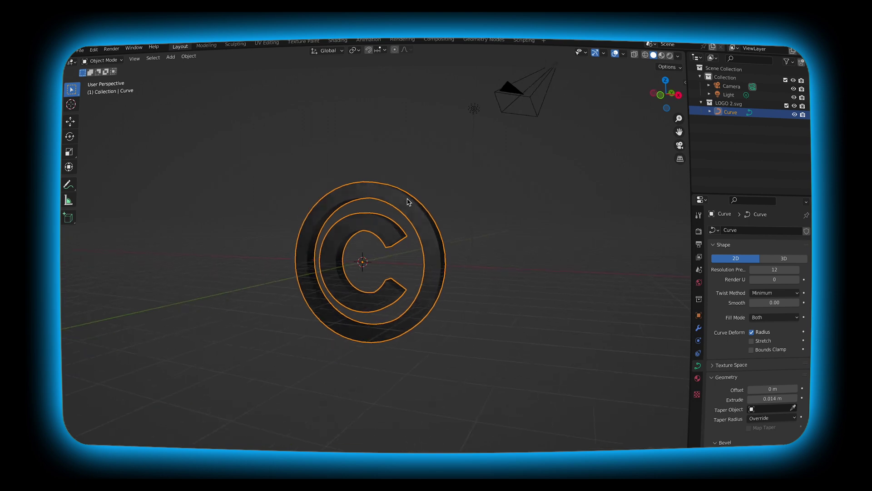
Convert the logo curve to a mesh and check its geometry in Edit Mode
right_click(408, 203)
mouse_move(413, 206)
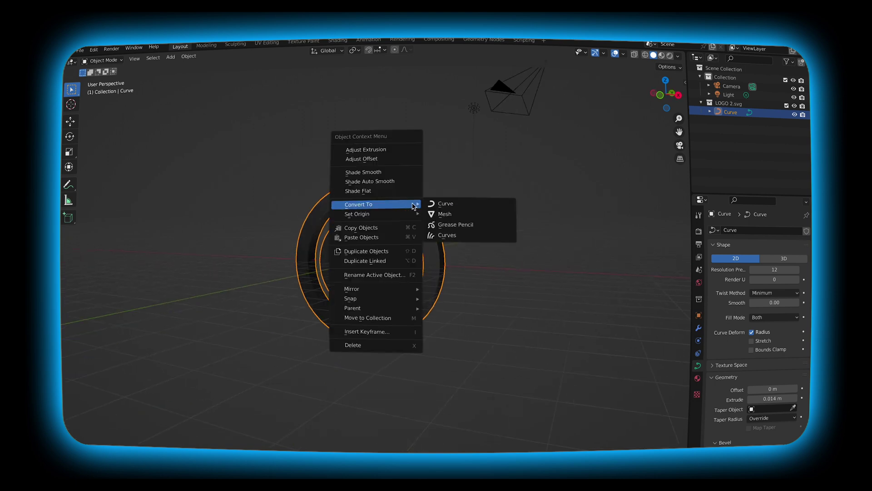
left_click(450, 214)
key("Tab")
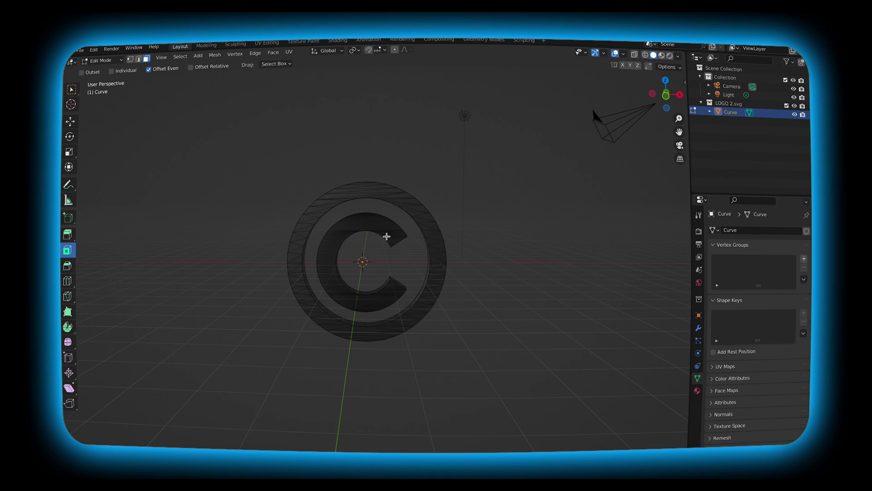
key("Tab")
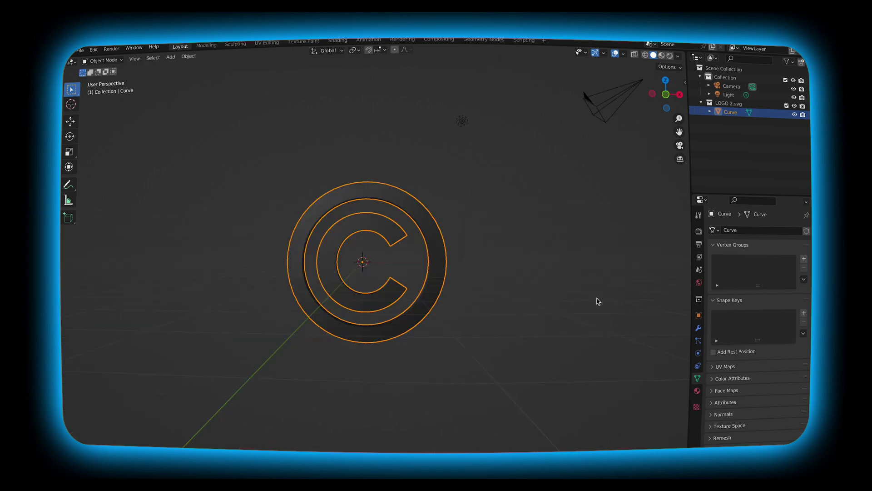
Add a Smooth Remesh modifier with Remove Disconnected off and Octree Depth 10
left_click(698, 329)
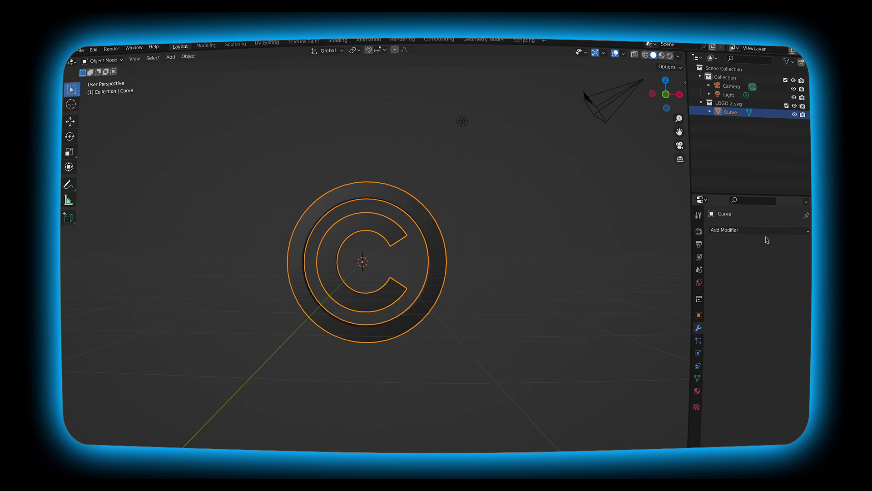
left_click(759, 230)
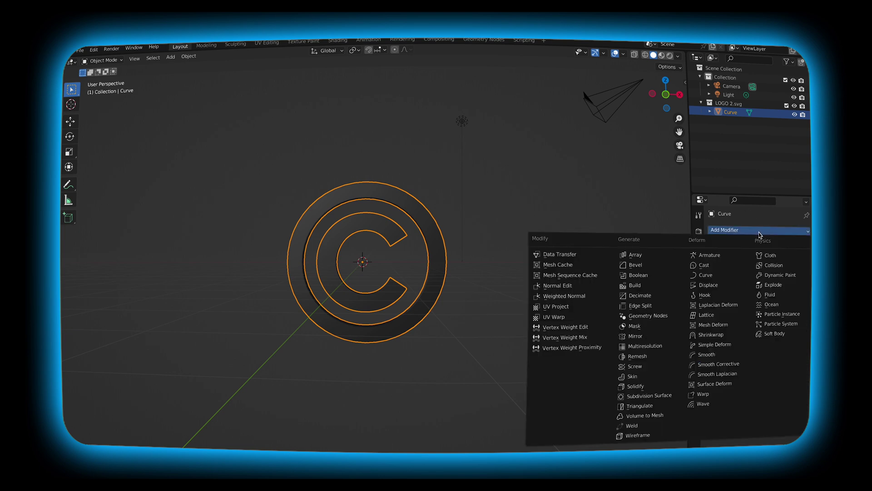
left_click(654, 356)
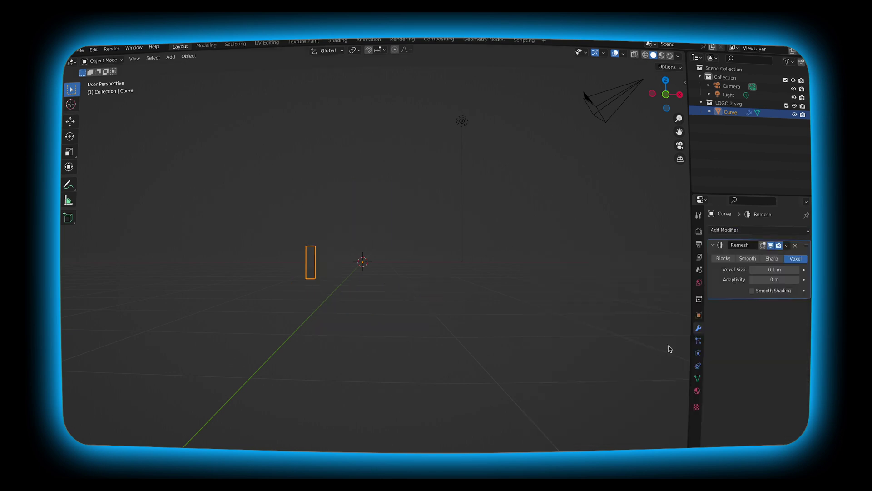
left_click(750, 258)
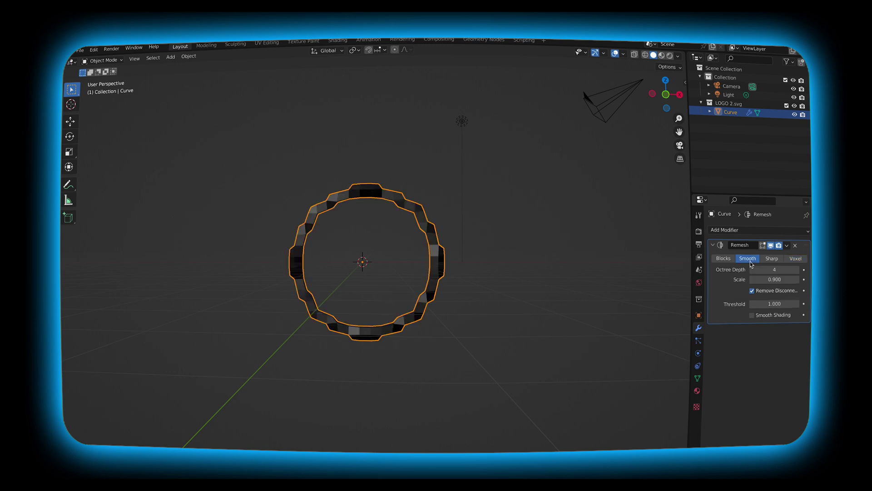
left_click(753, 290)
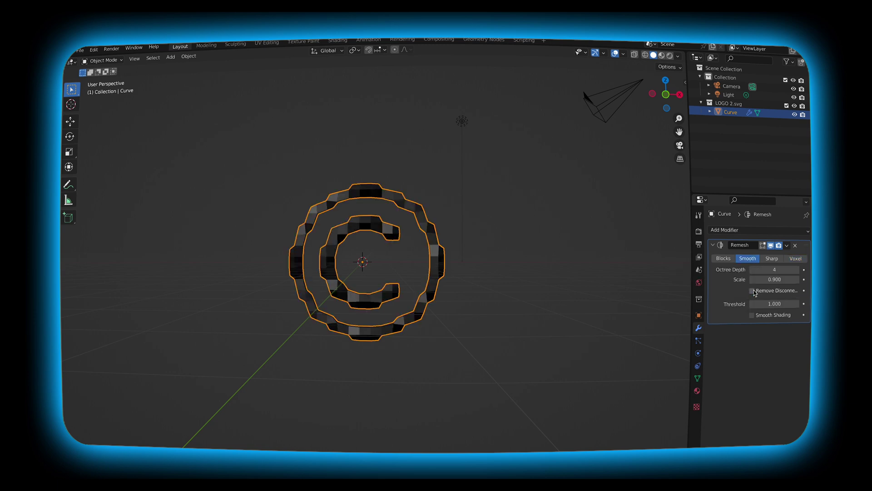
left_click(798, 270)
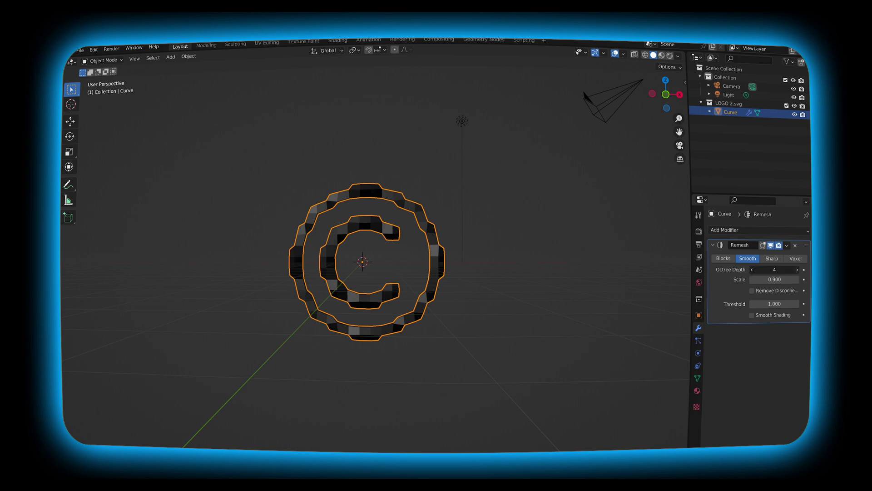
left_click(797, 269)
left_click(797, 270)
left_click(798, 270)
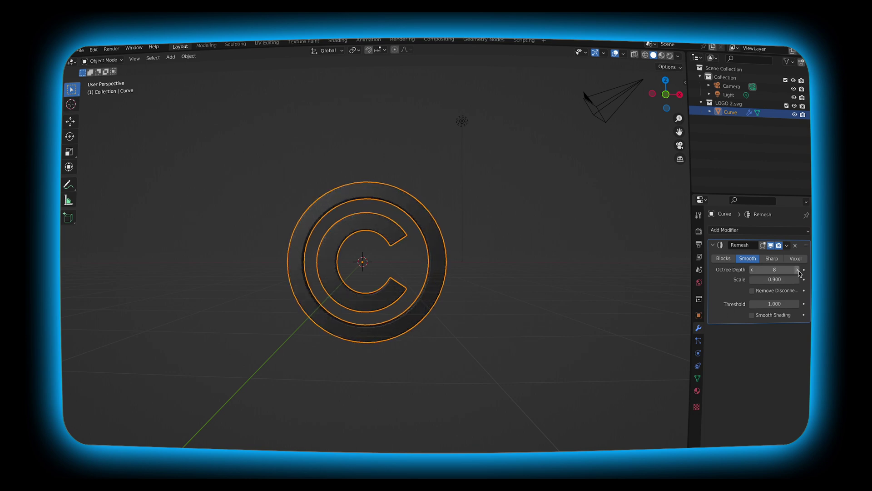
left_click(798, 270)
left_click(798, 270)
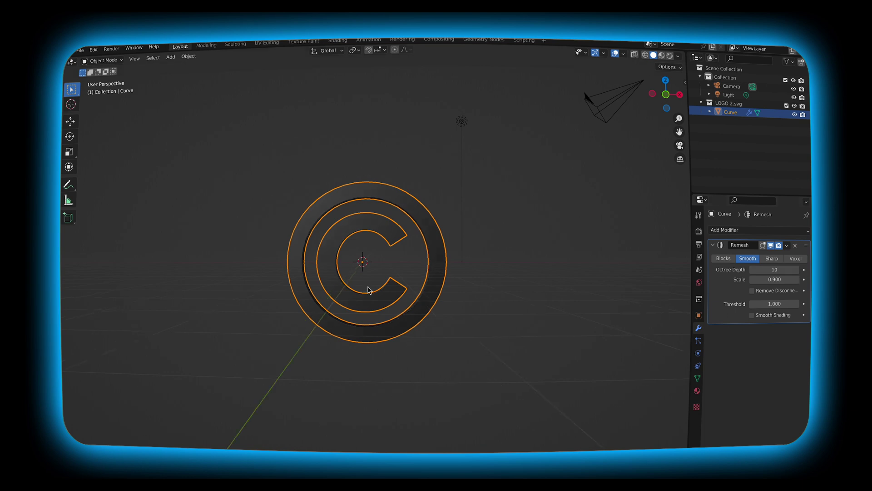
Apply the Remesh modifier to bake it into the logo mesh
mouse_move(368, 290)
middle_mouse_down()
mouse_move(391, 293)
mouse_move(370, 290)
middle_mouse_up()
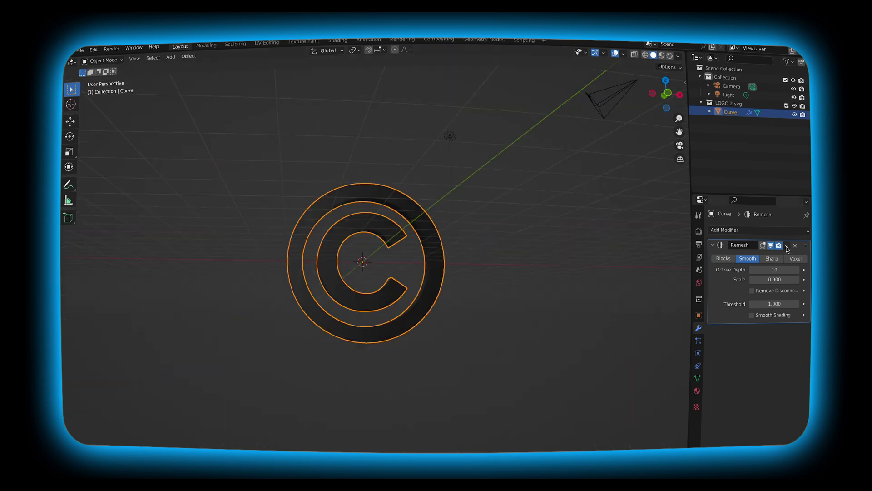
left_click(787, 247)
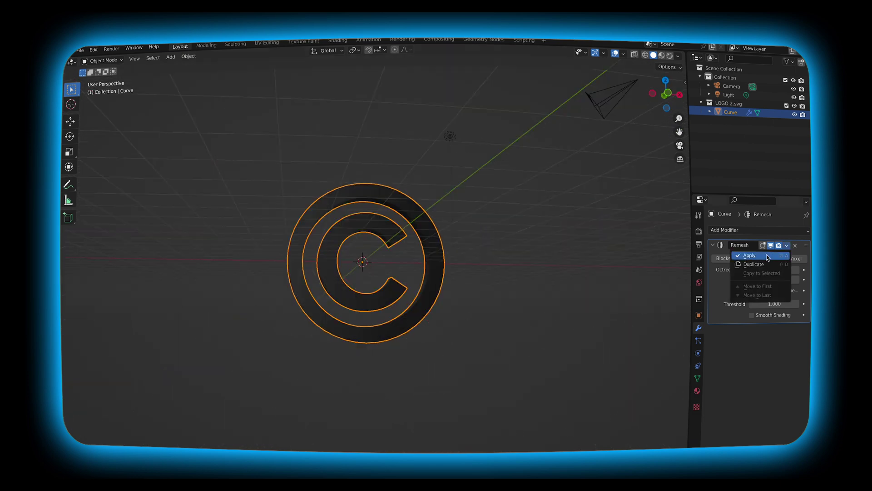
left_click(766, 254)
middle_click_drag(405, 279, 421, 283)
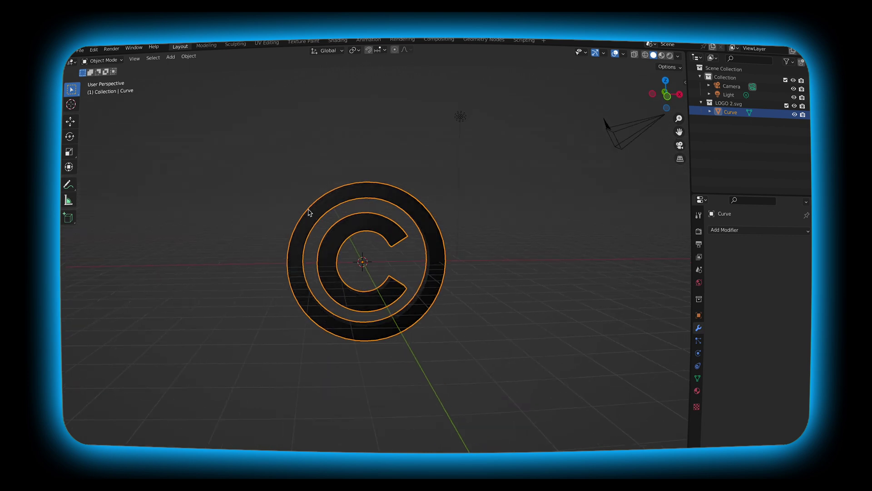
Toggle in and out of Edit Mode to inspect the remeshed logo
key("Tab")
key("Tab")
scroll(318, 236, "up", 6)
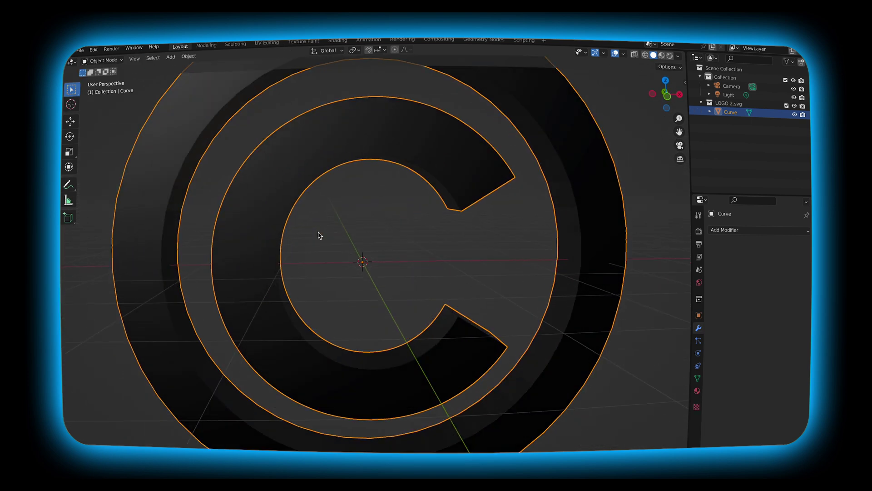
key("Tab")
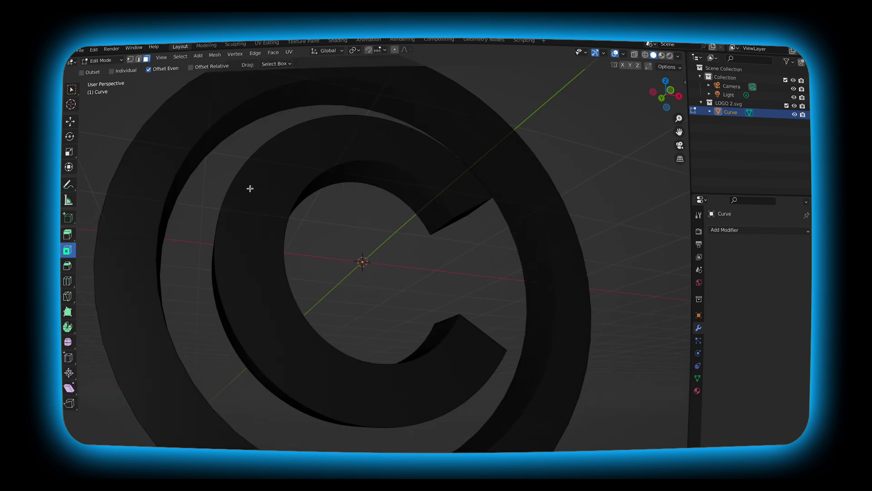
scroll(251, 189, "down", 3)
key("Tab")
Add a Decimate modifier to the logo in Un-Subdivide mode
left_click(767, 230)
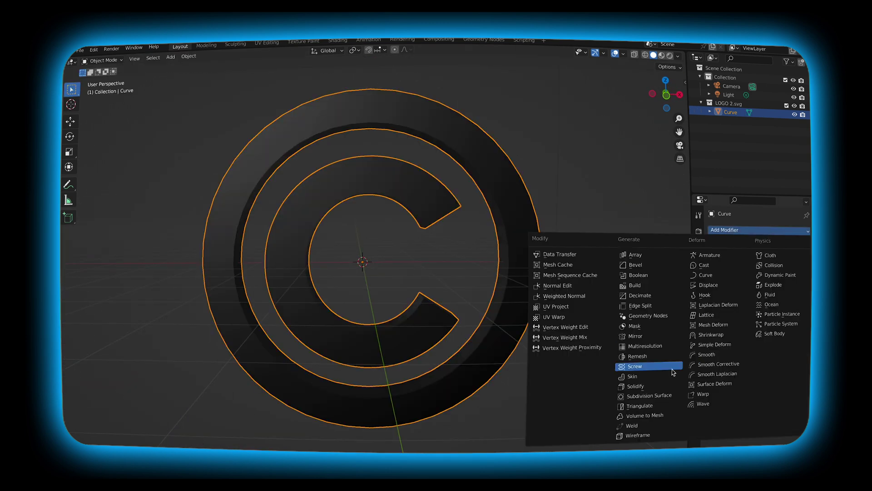
left_click(663, 296)
left_click(767, 258)
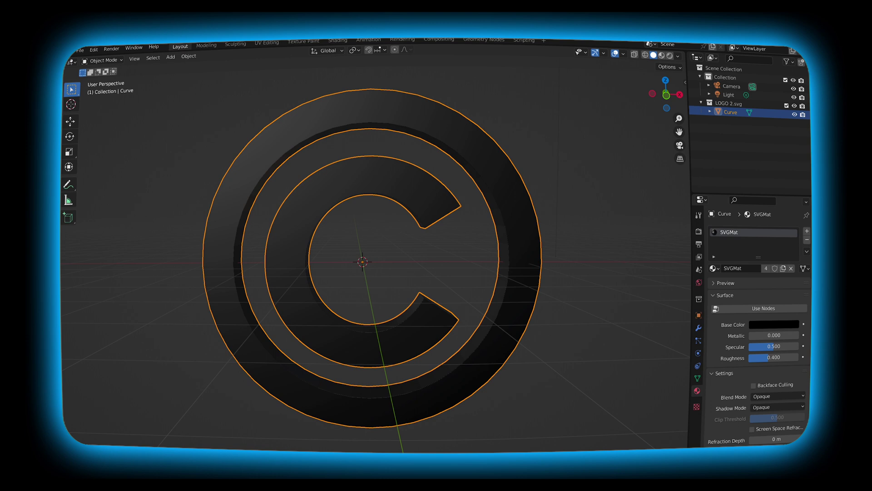
right_click(547, 454)
Lighten the SVGMat base colour from black to light grey
left_click(541, 451)
left_click(758, 324)
left_click_drag(792, 236, 792, 209)
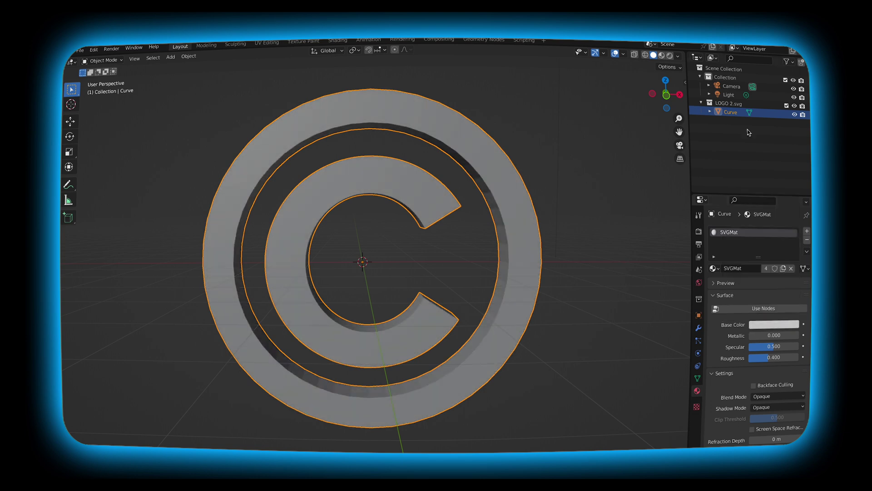
middle_click_drag(525, 280, 527, 283)
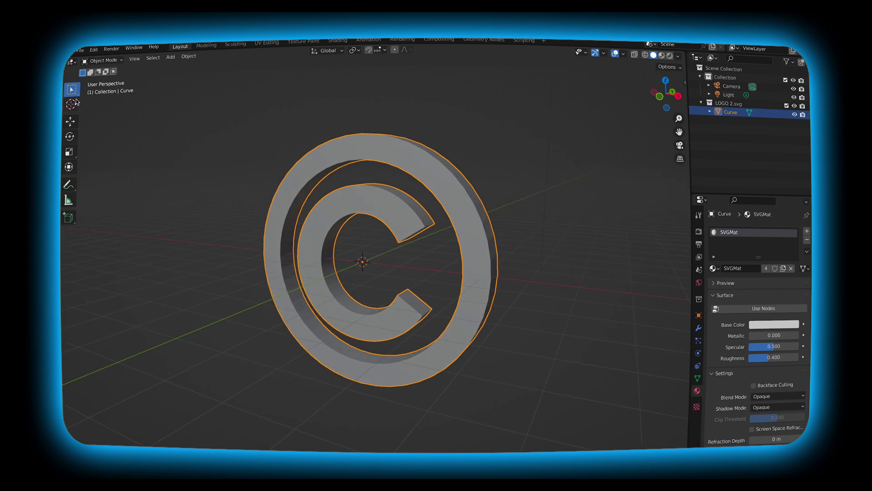
left_click(119, 62)
Enter Sculpt Mode with the Smooth brush at radius 424 px and strength 0.297
left_click(100, 89)
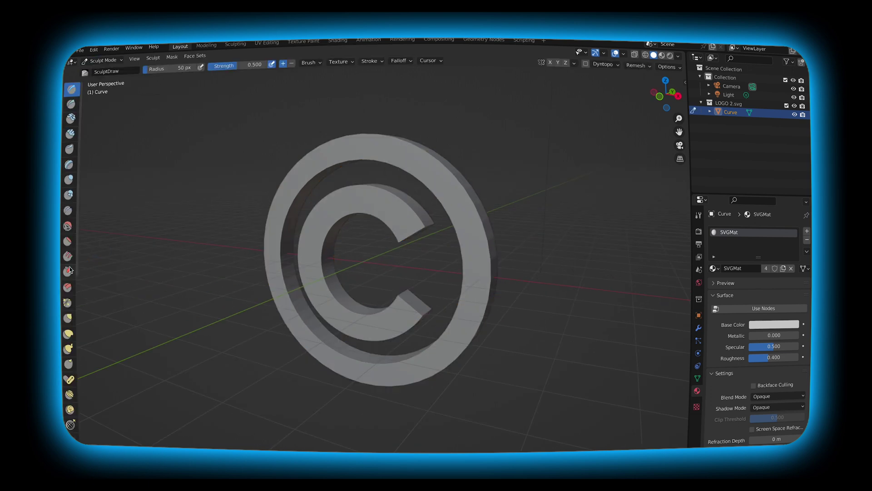
left_click(67, 225)
left_click_drag(155, 72, 190, 72)
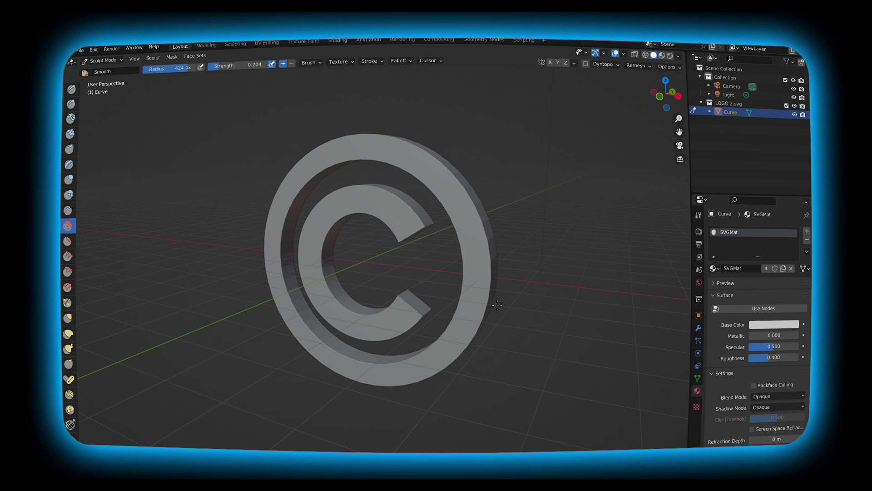
middle_click_drag(497, 305, 506, 188)
left_click_drag(233, 68, 240, 69)
Orbit around the sculpted logo from several angles, then switch back to Object Mode
middle_click_drag(355, 290, 355, 362)
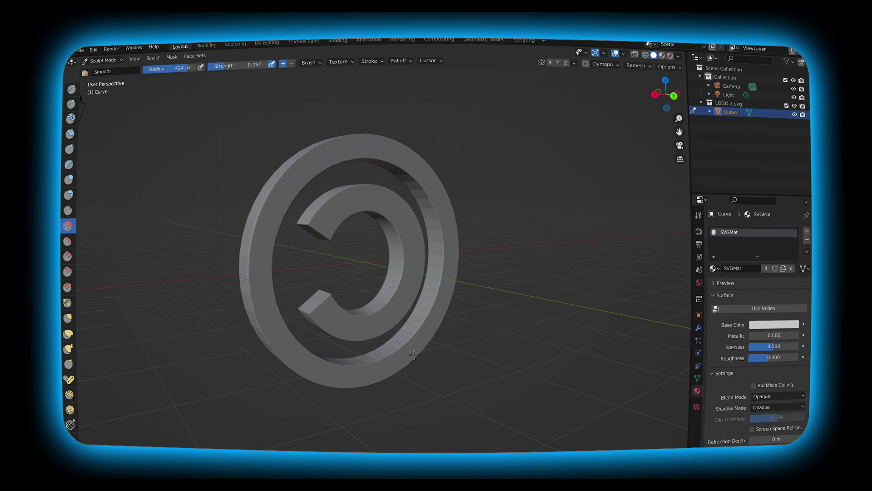
middle_click_drag(332, 150, 344, 190)
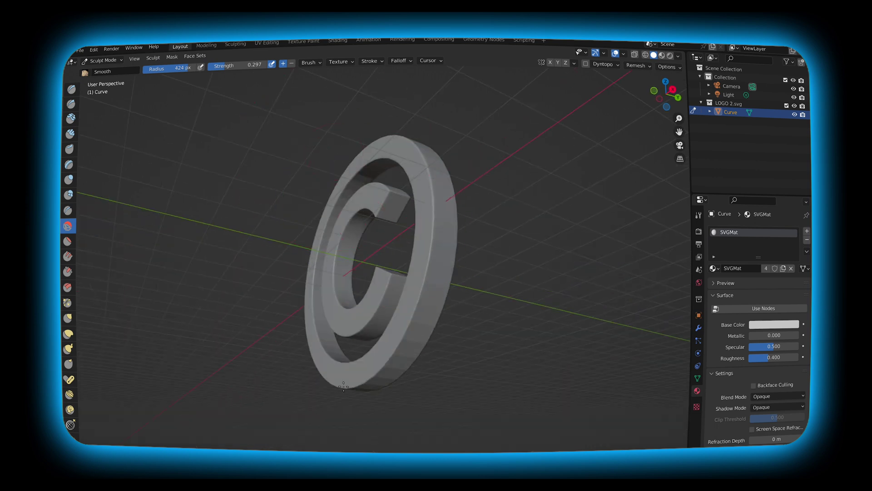
middle_click_drag(344, 386, 367, 198)
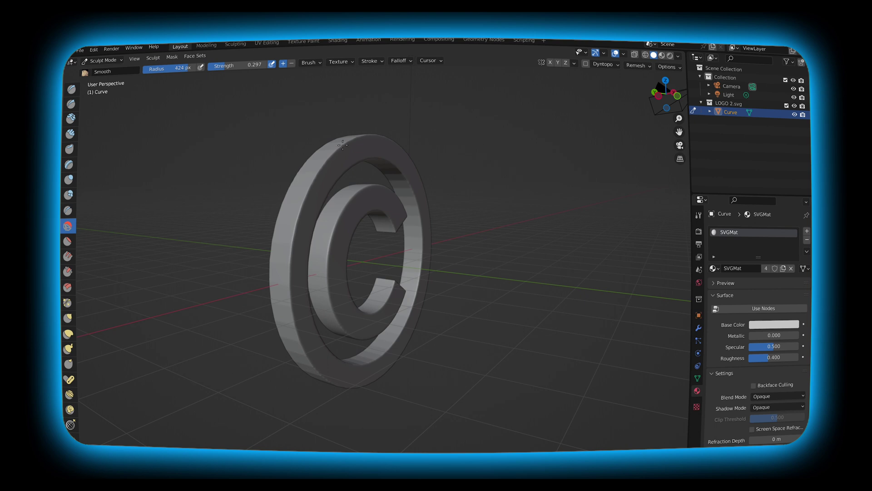
middle_click_drag(261, 320, 345, 338)
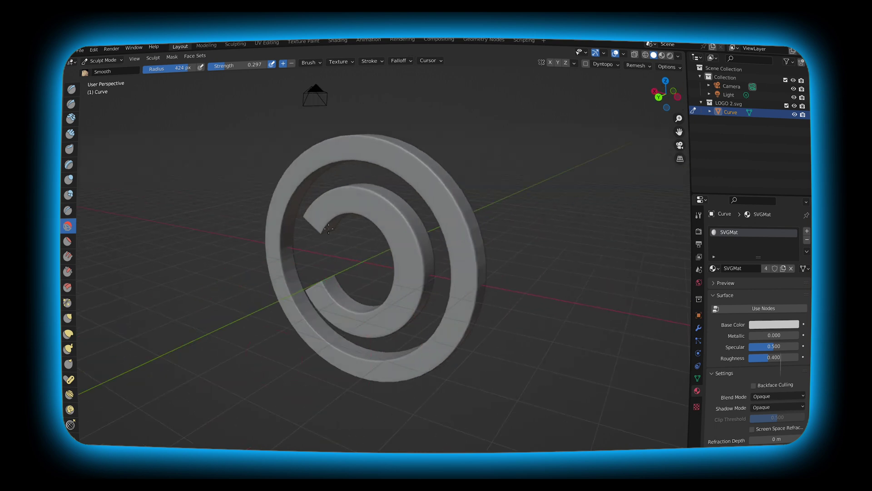
middle_click_drag(328, 228, 215, 141)
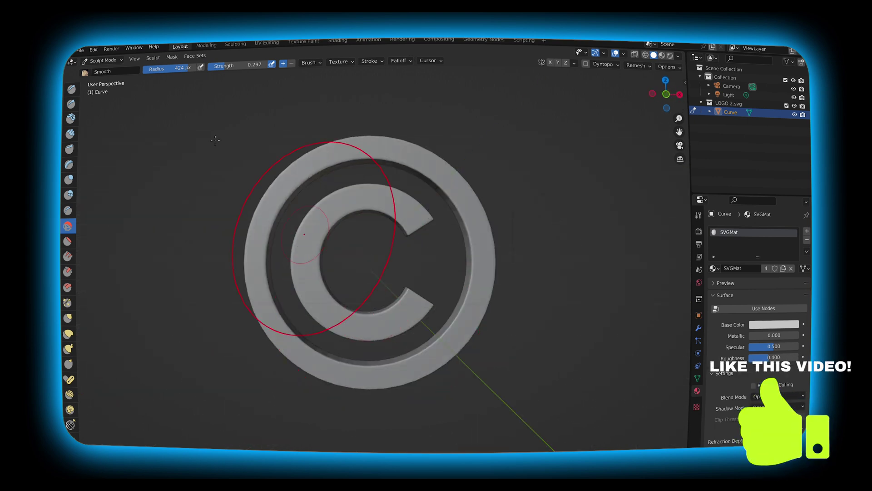
left_click(103, 60)
left_click(102, 68)
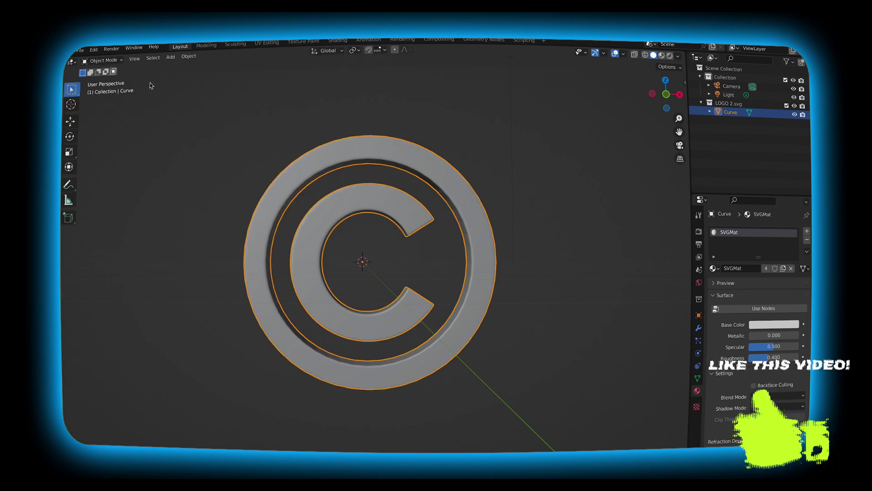
right_click(367, 146)
Apply Shade Smooth to the grey © logo and split the viewport into two 3D views
left_click(371, 113)
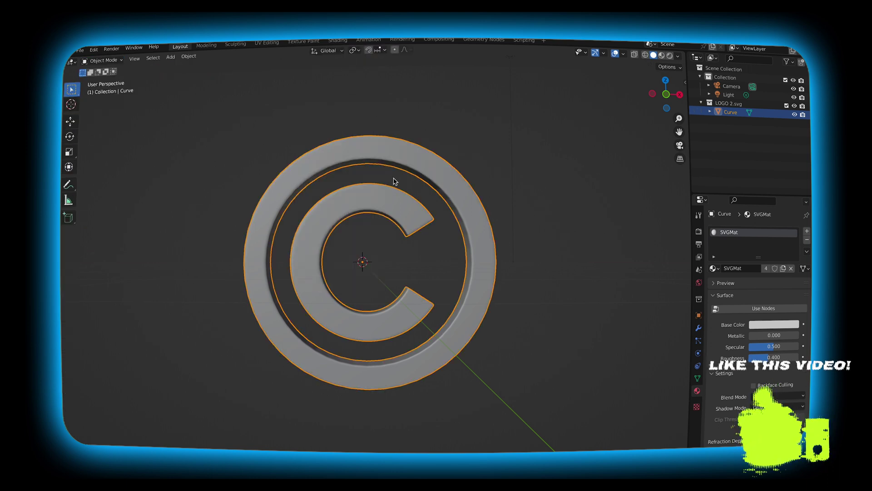
middle_click_drag(394, 181, 393, 181)
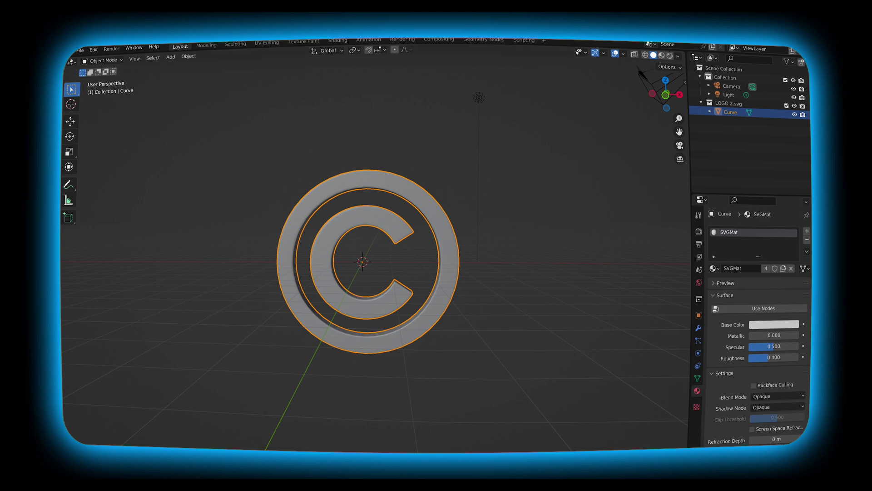
left_click_drag(82, 60, 376, 54)
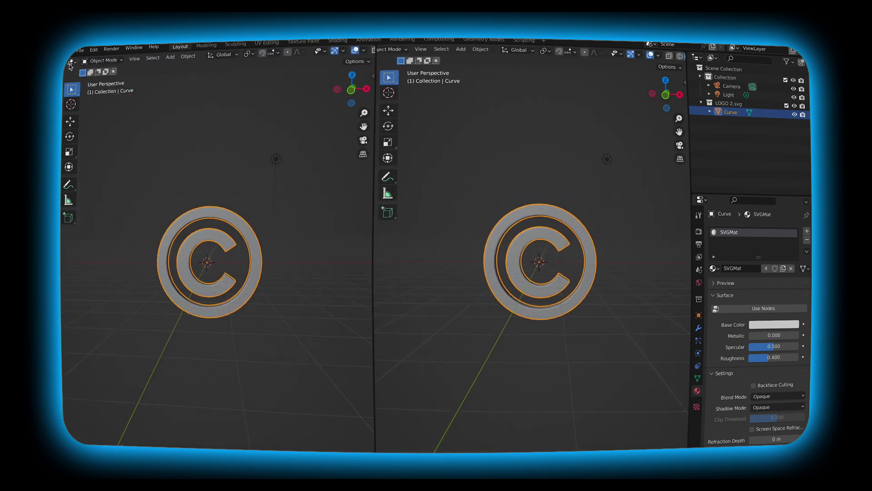
Turn the left area into a Shader Editor with its tool sidebar hidden
left_click(71, 63)
left_click(89, 143)
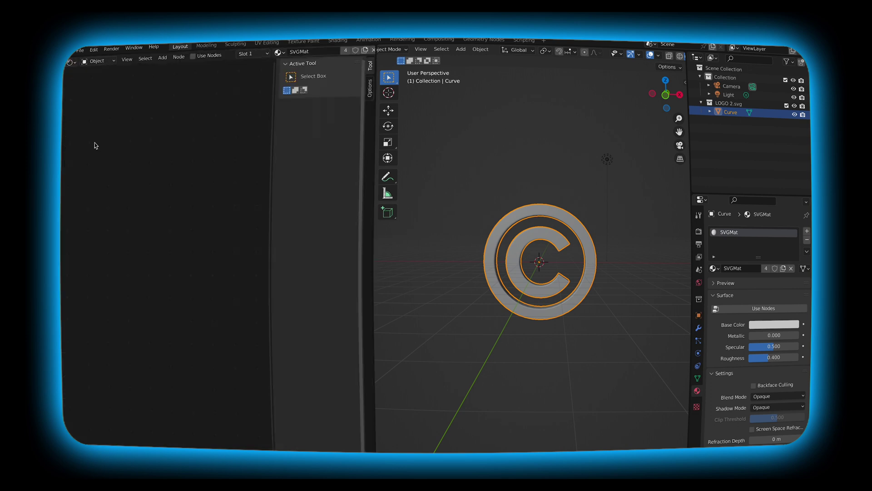
key("n")
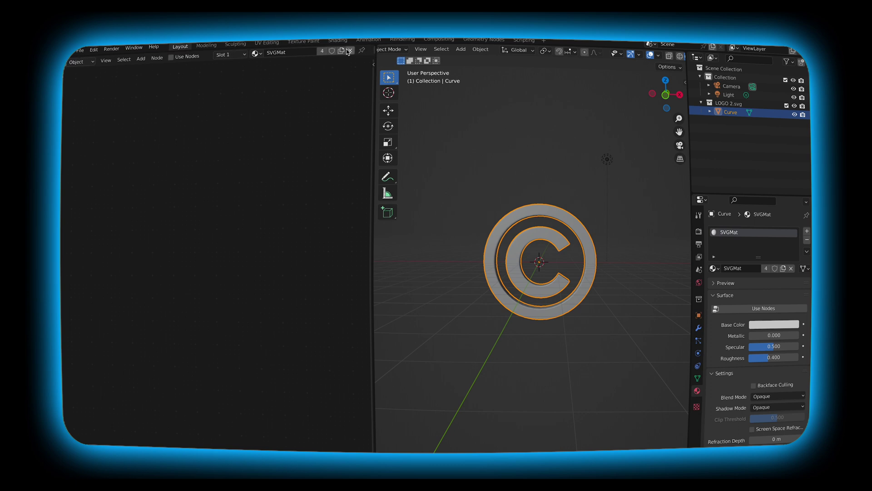
Replace SVGMat with a new material set to Metallic 1 and Roughness 0
left_click(350, 52)
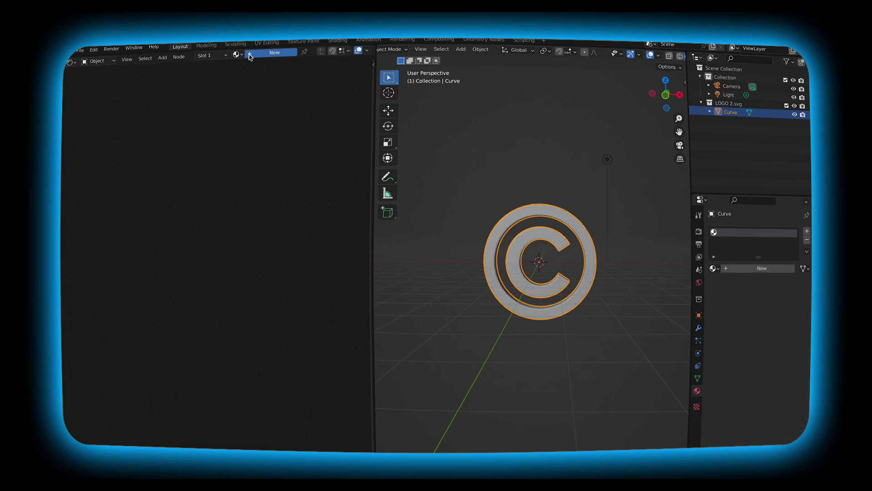
left_click(250, 54)
scroll(249, 207, "up", 3)
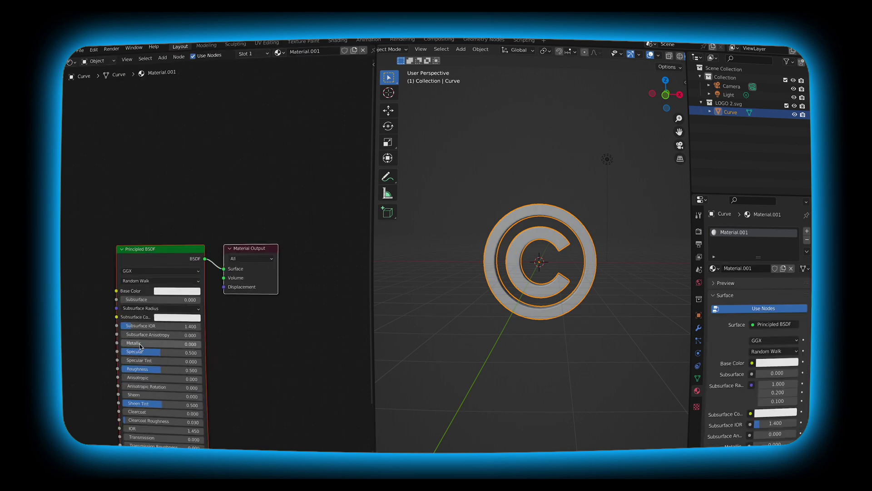
left_click(157, 344)
type("1")
key("Return")
left_click(159, 366)
type("0")
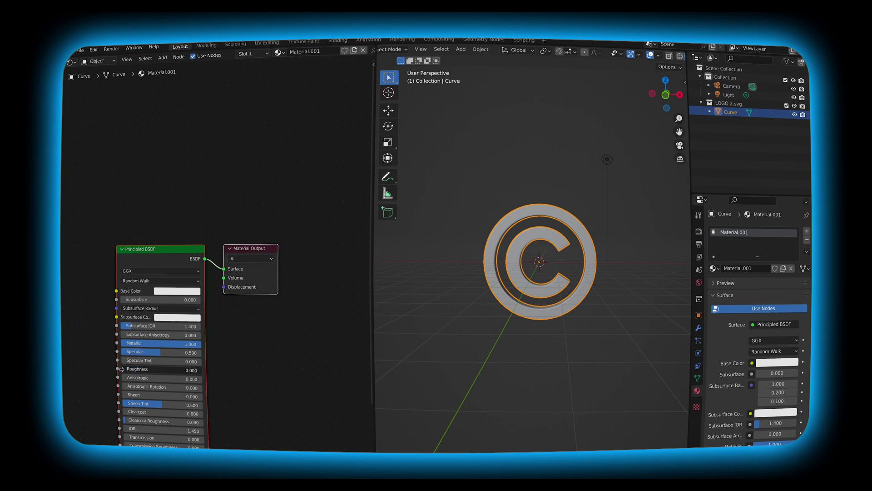
key("Return")
scroll(652, 58, "down", 2)
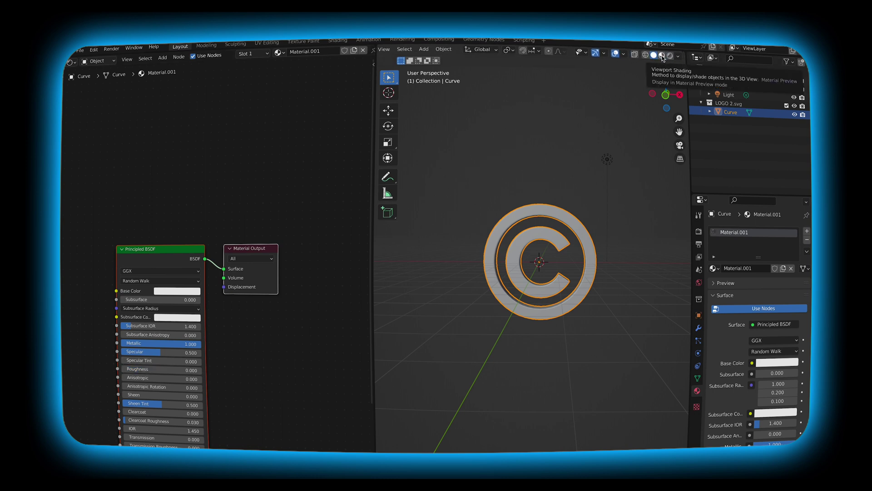
View the logo as reflective chrome in Material Preview shading, with the nodes centred
left_click(662, 55)
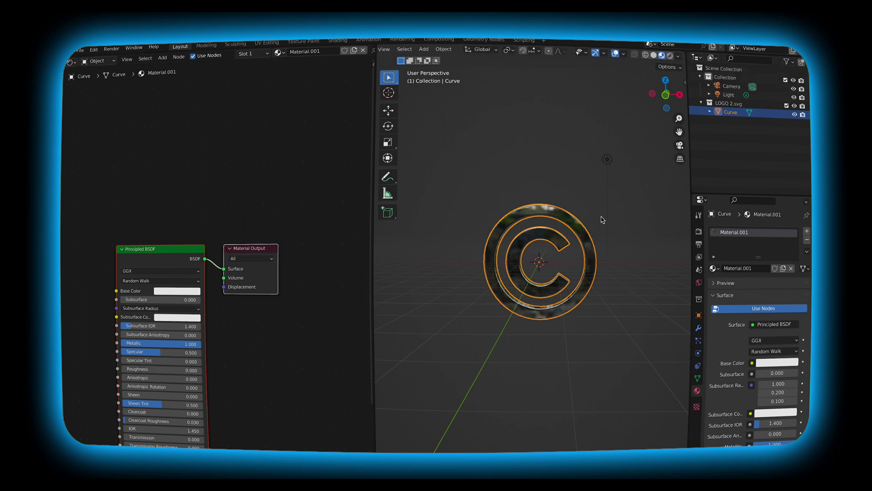
scroll(602, 220, "up", 3)
middle_click_drag(602, 219, 601, 220)
middle_click_drag(218, 263, 217, 249)
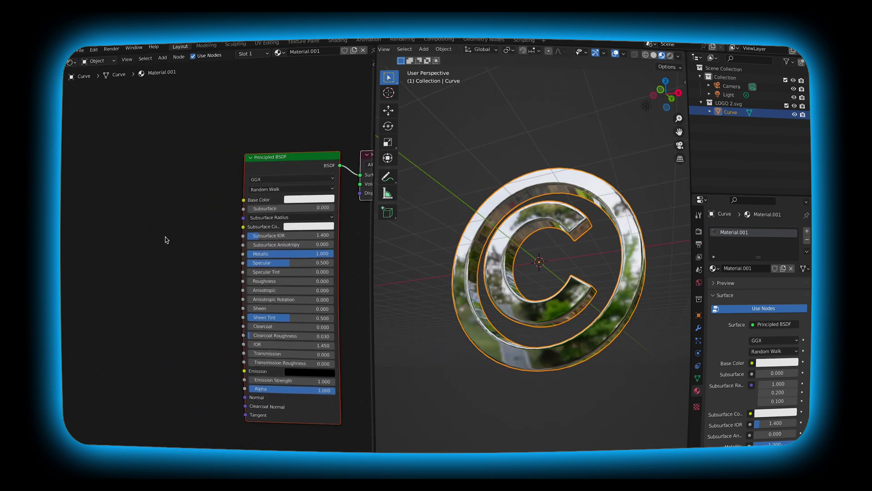
key("shift+a")
Add a Noise Texture node, found by searching 'NOISE', to the material
left_click(166, 236)
type("NOISE")
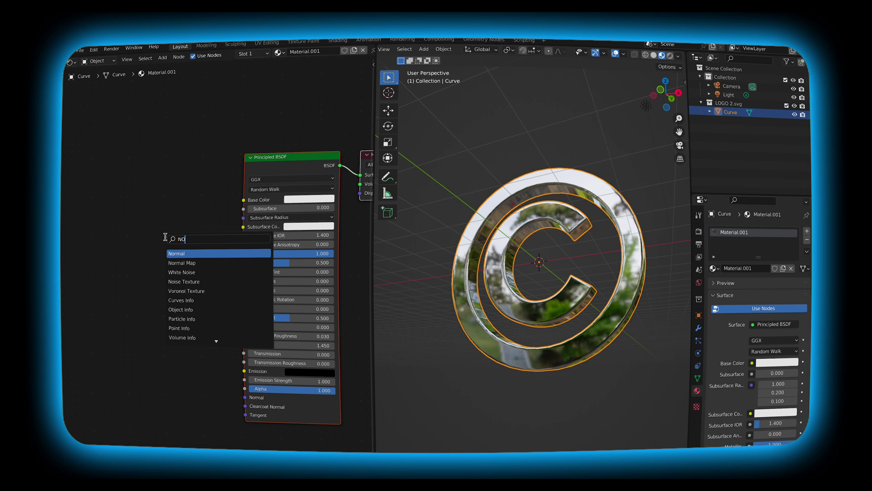
left_click(188, 262)
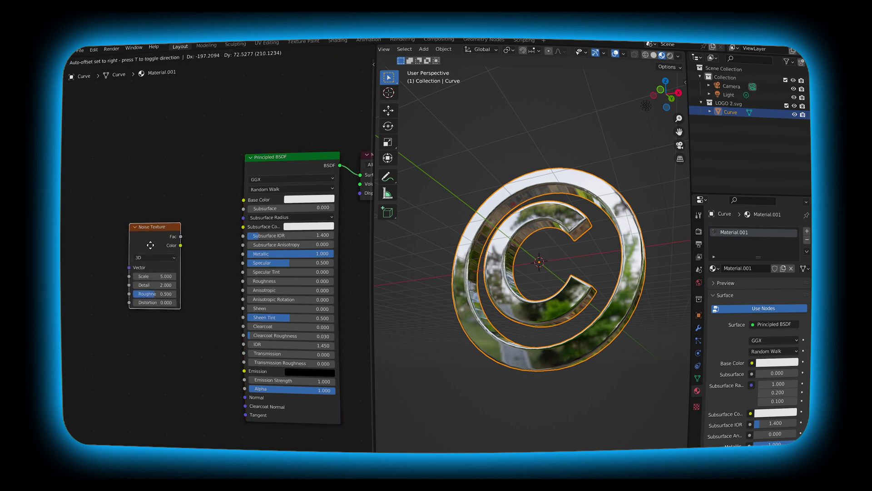
left_click(123, 240)
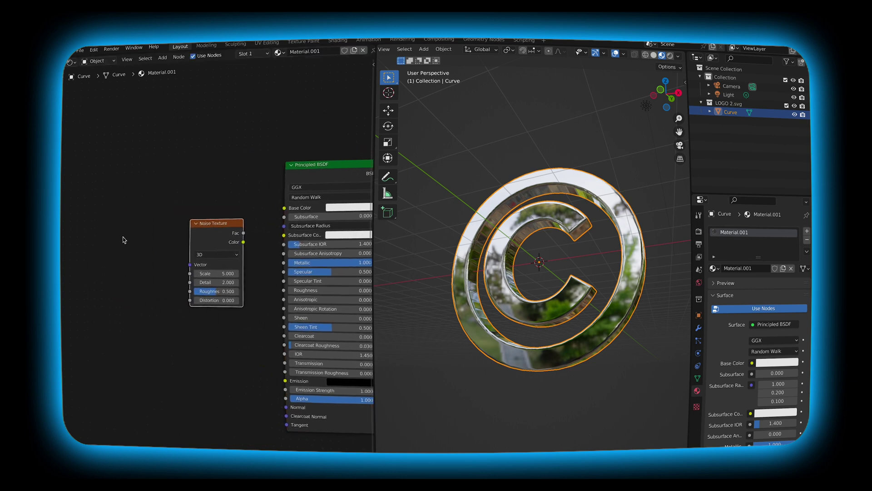
Add a ColorRamp node by searching 'color', then shift the Noise Texture node down
key("shift+a")
left_click(122, 237)
type("c")
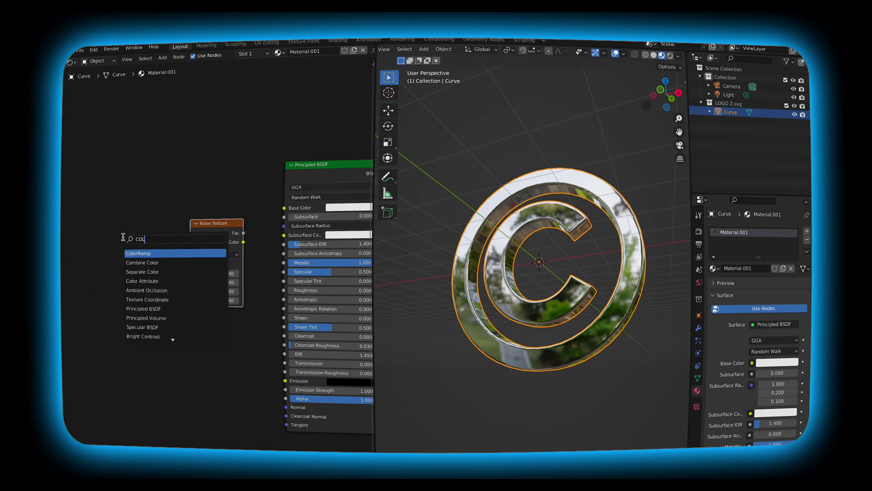
type("olor")
key("Return")
left_click_drag(125, 209, 157, 297)
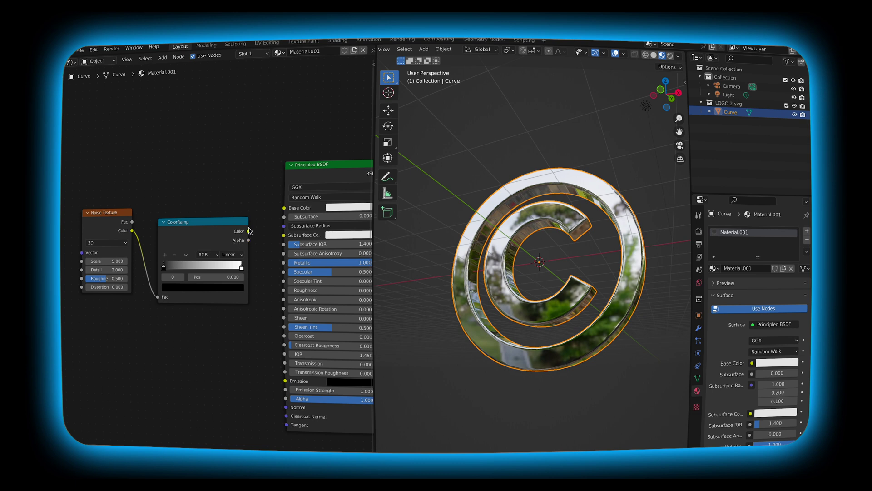
Wire the ColorRamp into Roughness, tighten its black and white stops, and set noise Scale 28.4
left_click_drag(248, 232, 285, 291)
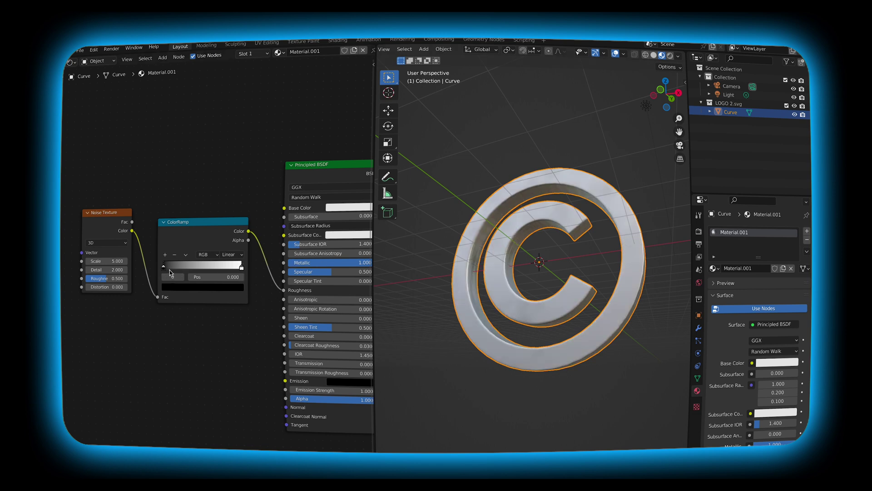
left_click_drag(165, 267, 215, 273)
left_click(249, 273)
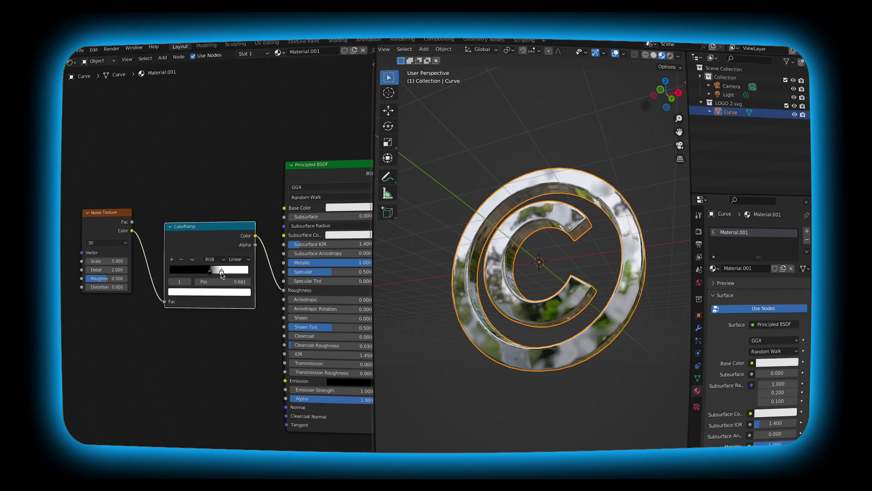
left_click_drag(216, 274, 259, 271)
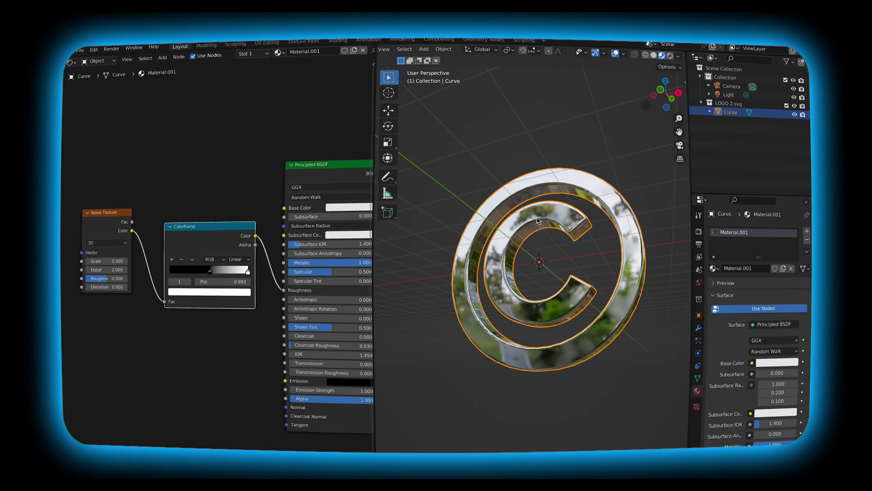
scroll(537, 220, "left", 10)
scroll(537, 221, "left", 10)
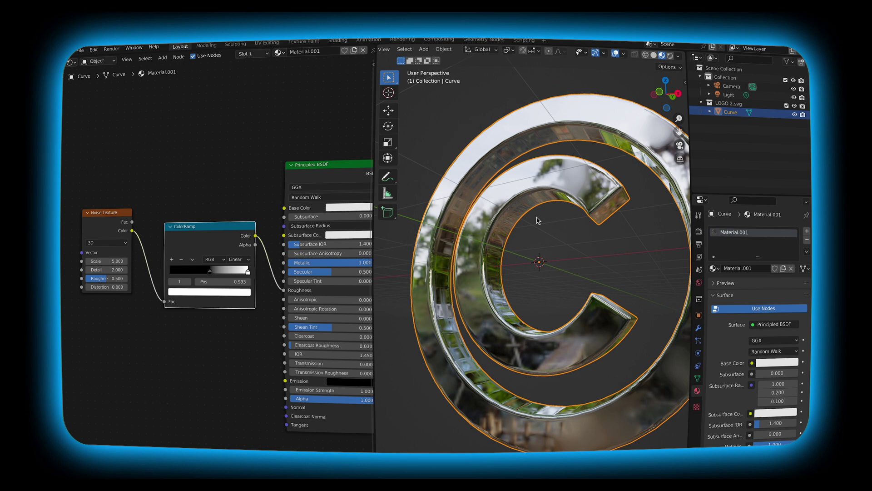
left_click_drag(249, 275, 227, 276)
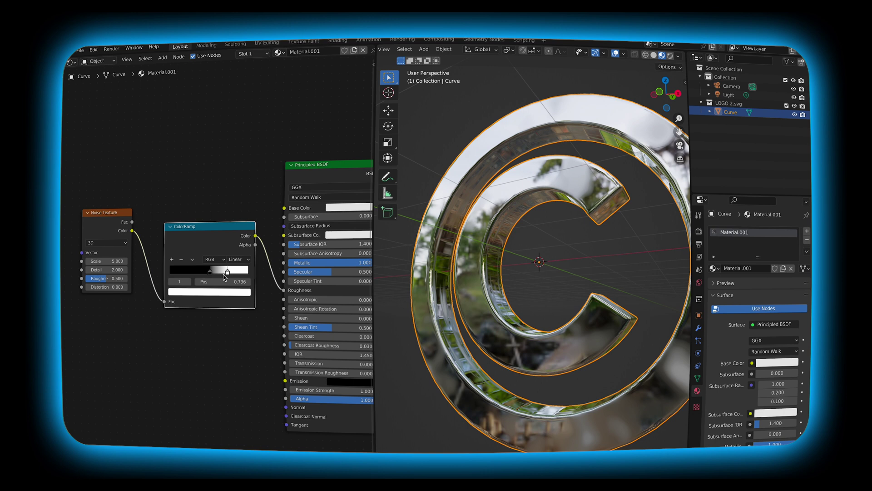
left_click_drag(104, 261, 141, 262)
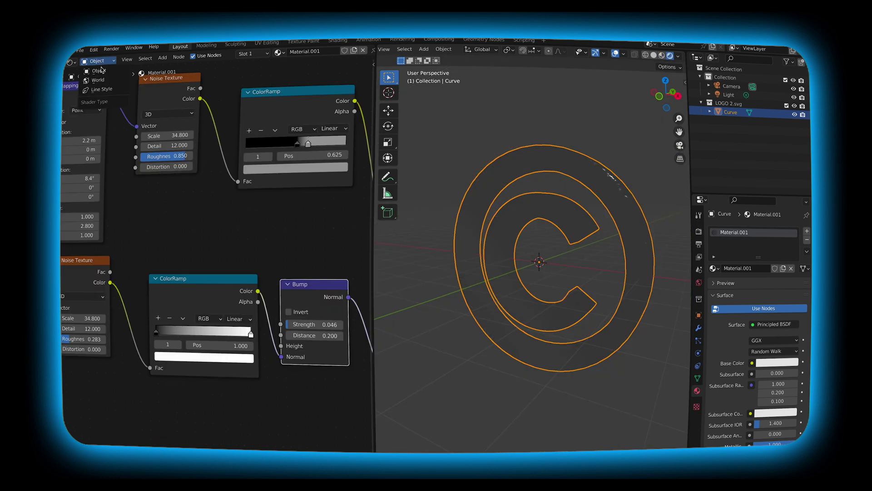
left_click(98, 61)
Switch to the World node tree and add an Environment Texture node beside Background
left_click(101, 81)
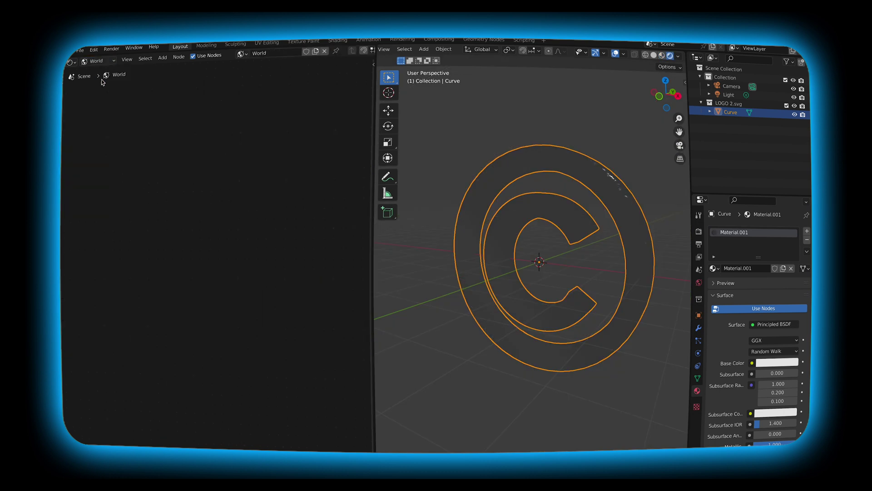
key("Home")
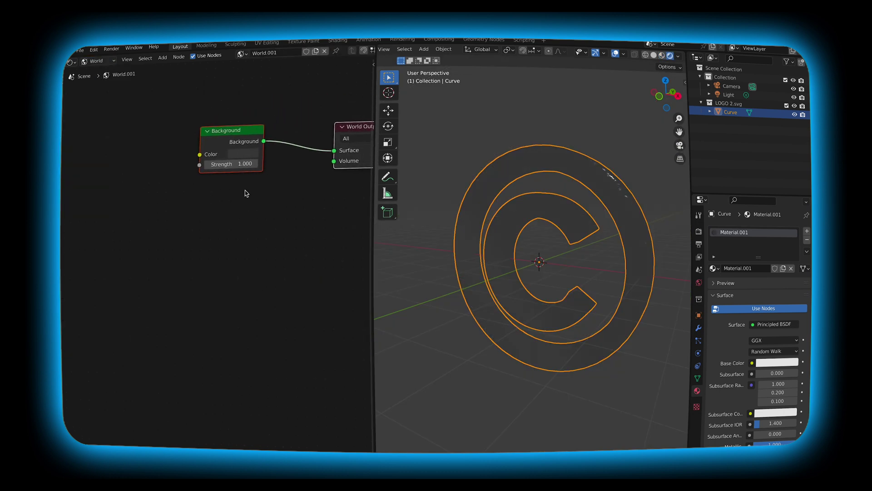
key("shift+a")
left_click(97, 193)
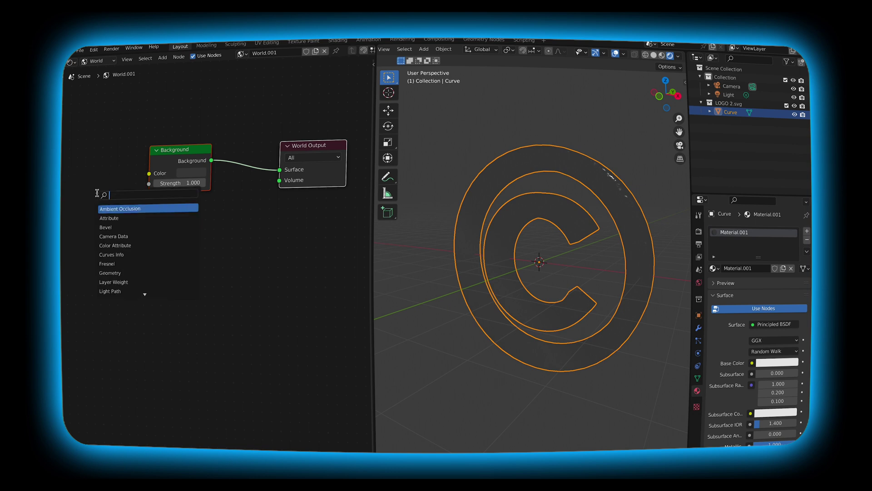
type("ENV")
left_click(119, 209)
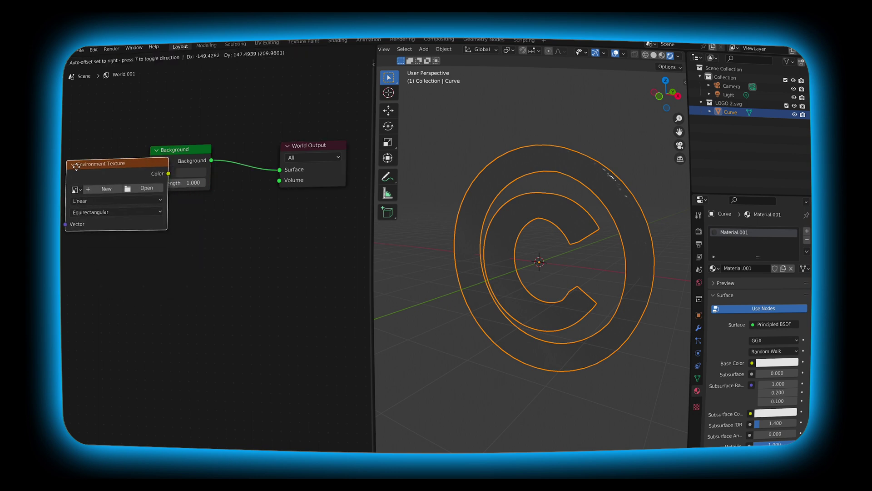
left_click(204, 156)
key("Home")
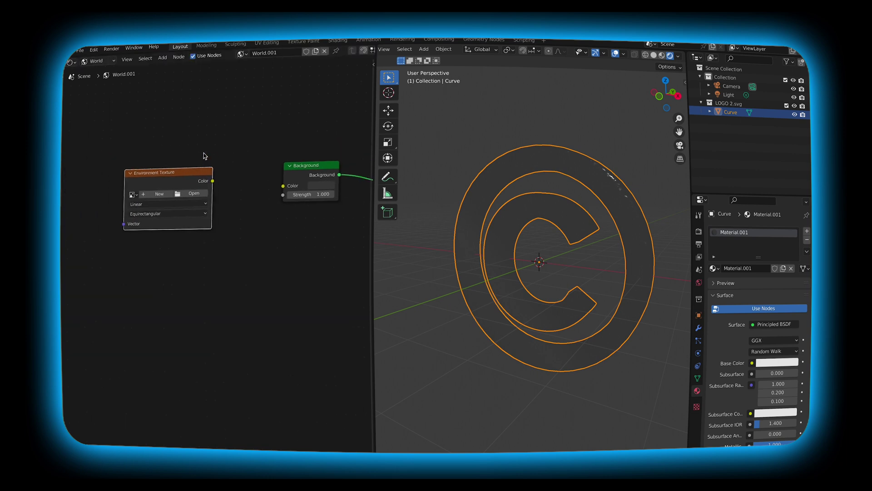
left_click_drag(187, 207, 241, 215)
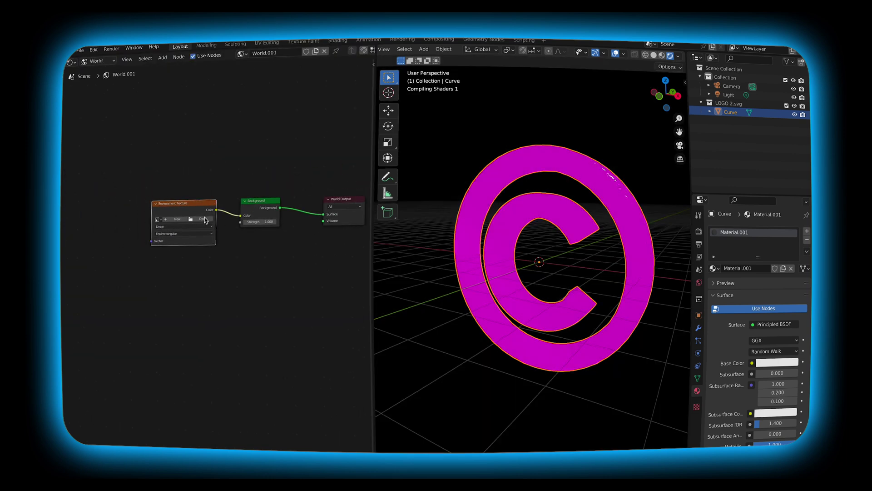
Load the landscape photo found by searching 'NIK' in Downloads into the Environment Texture
left_click(205, 219)
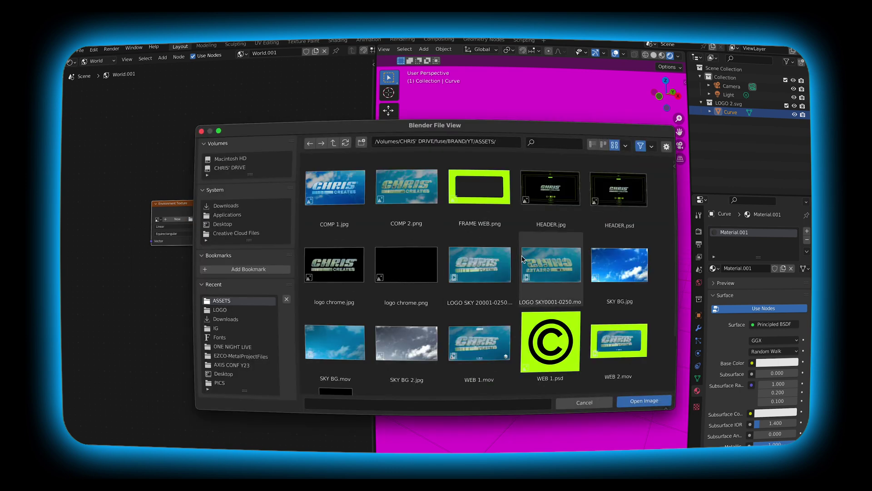
left_click(226, 206)
left_click(556, 143)
type("NIK")
double_click(561, 202)
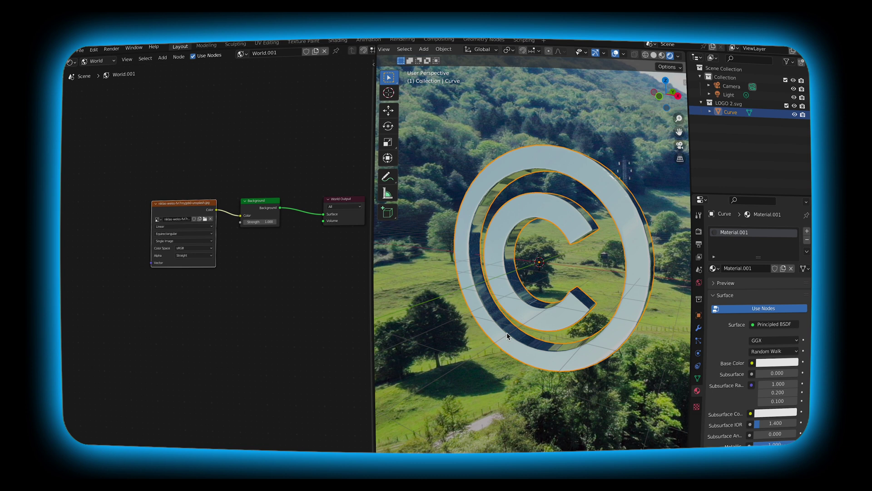
Add Texture Coordinate and Mapping nodes with Ctrl+T and rotate the backdrop around Z
middle_click_drag(516, 327, 596, 265)
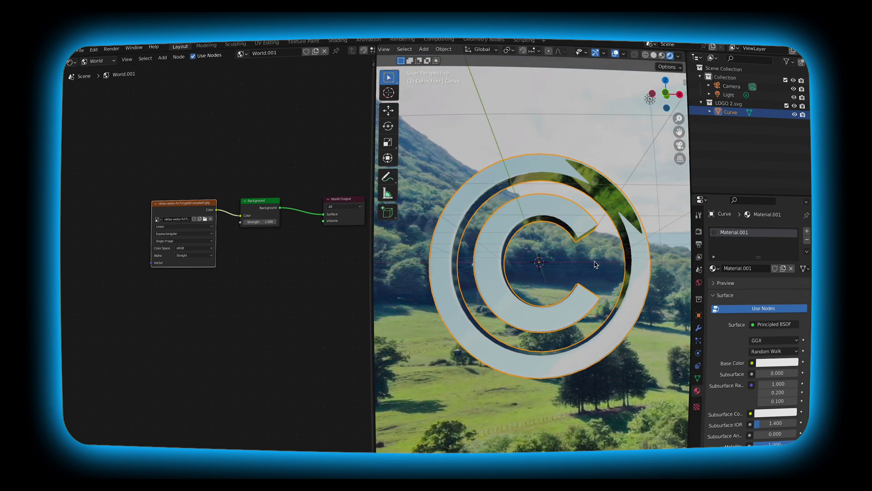
middle_click_drag(641, 233, 616, 227)
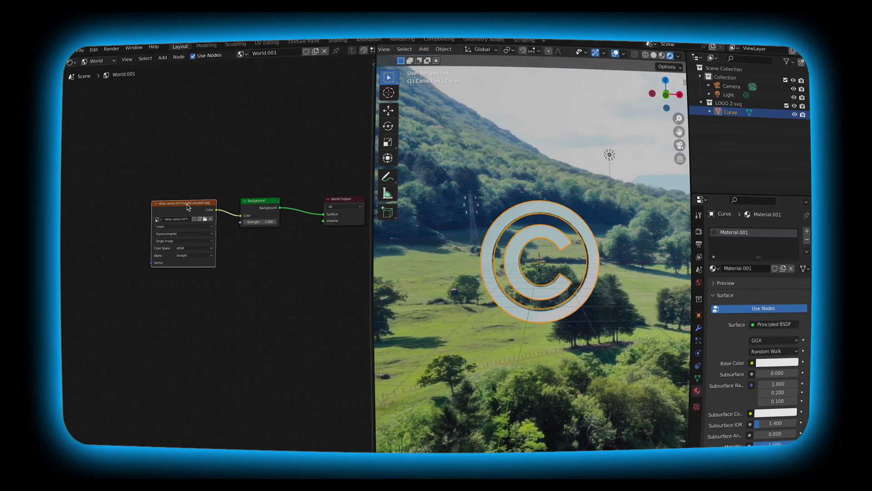
scroll(187, 206, "left", 5, "ctrl")
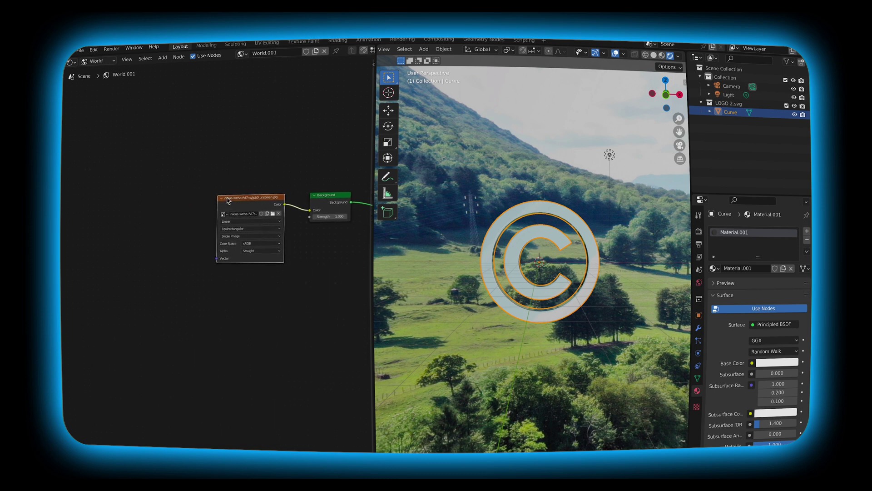
key("ctrl+t")
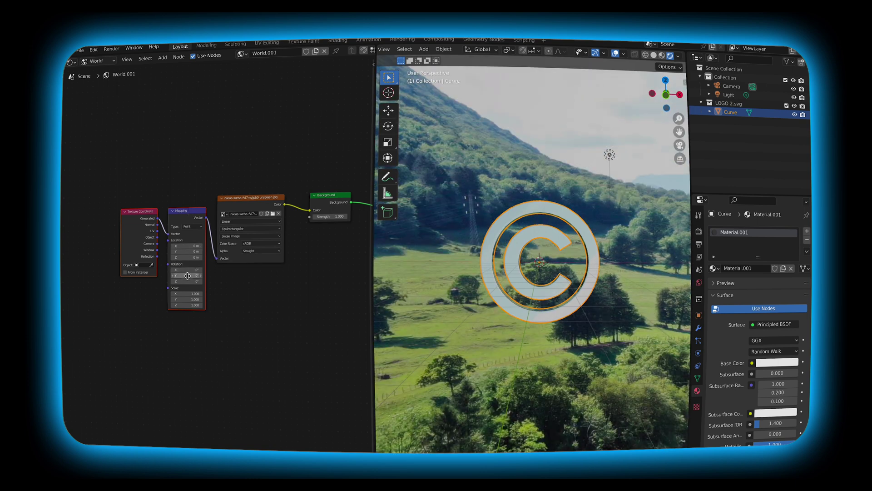
mouse_move(188, 280)
left_mouse_down()
mouse_move(168, 280)
mouse_move(187, 280)
left_mouse_up()
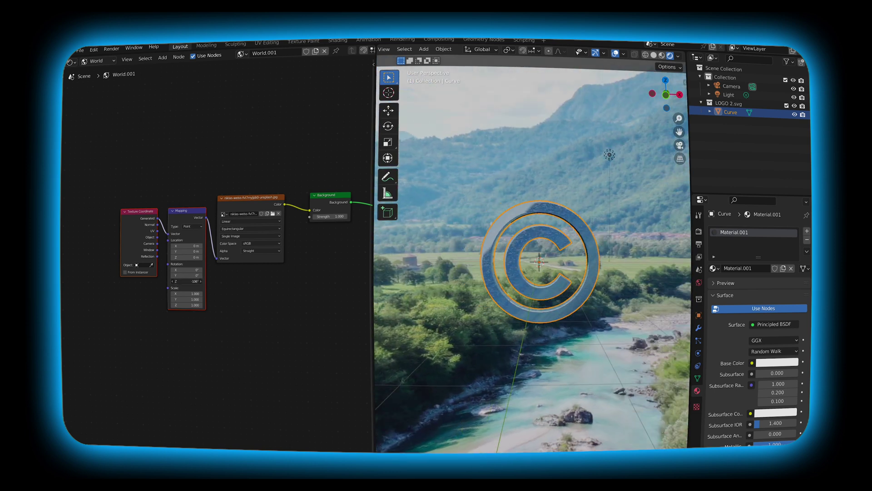
middle_click_drag(536, 318, 568, 204)
left_click(698, 231)
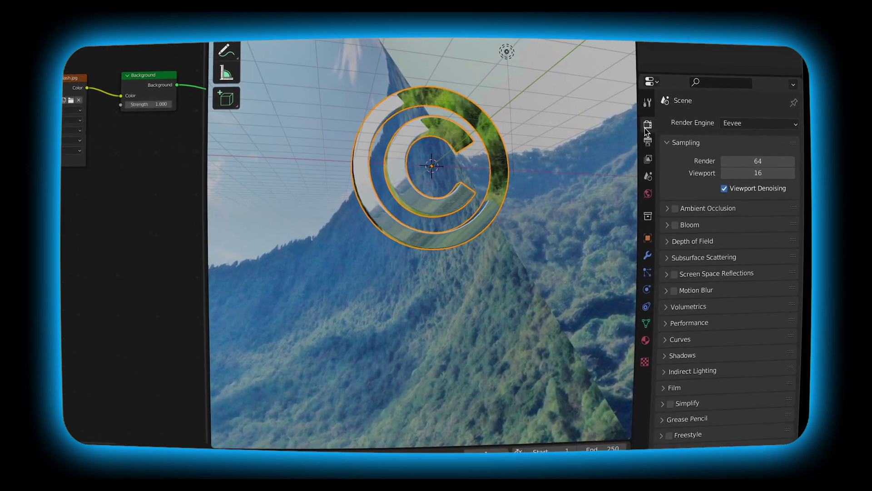
Turn on Film > Transparent in Render Properties so the landscape no longer renders behind the logo
left_click(648, 194)
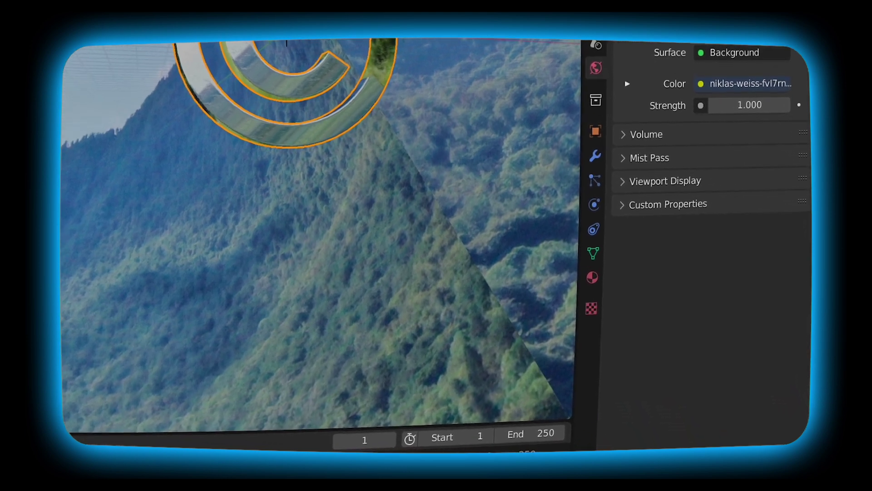
left_click(596, 9)
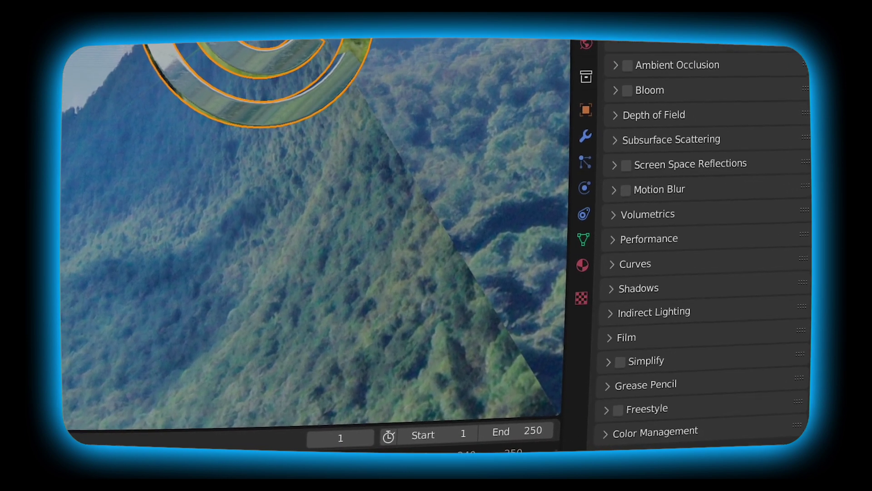
left_click(601, 331)
left_click(694, 377)
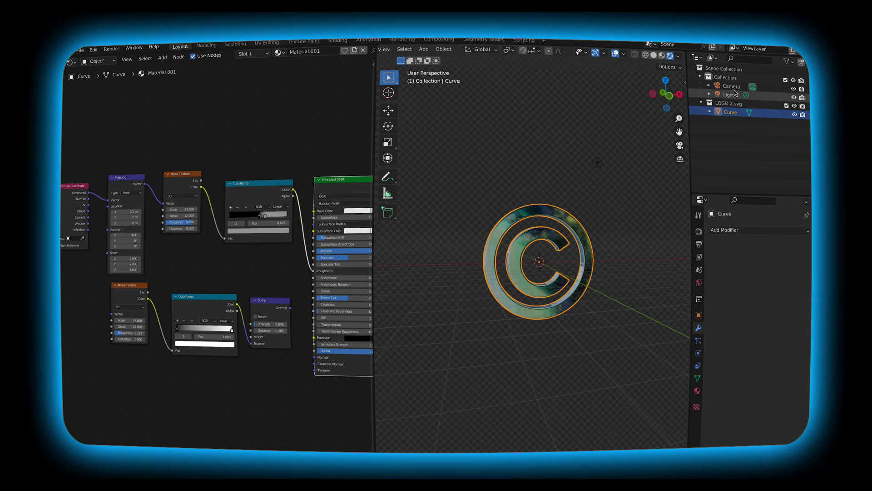
left_click(731, 86)
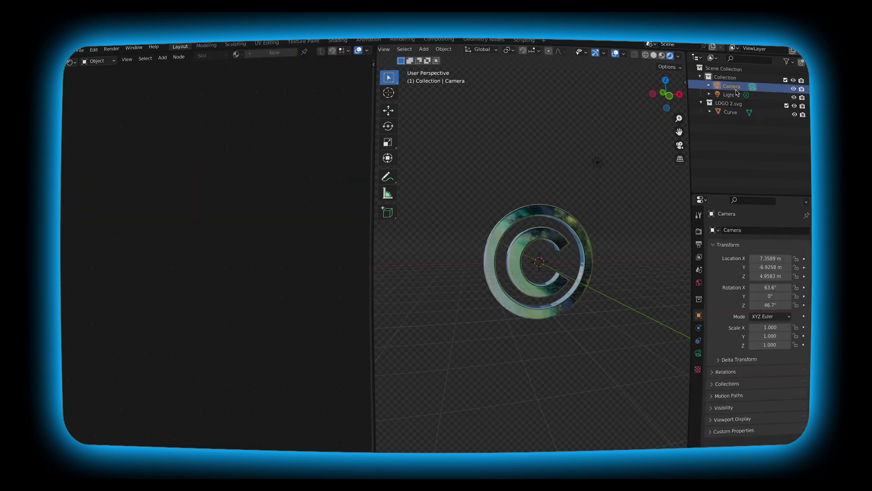
Enter camera view, enable Lock Camera to View, and orbit and zoom to frame the logo head-on
left_click(680, 144)
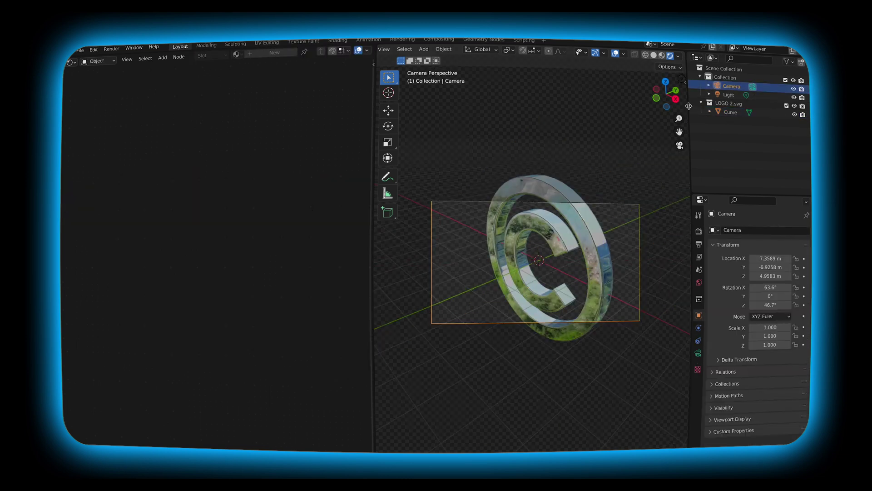
left_click(683, 84)
left_click(684, 120)
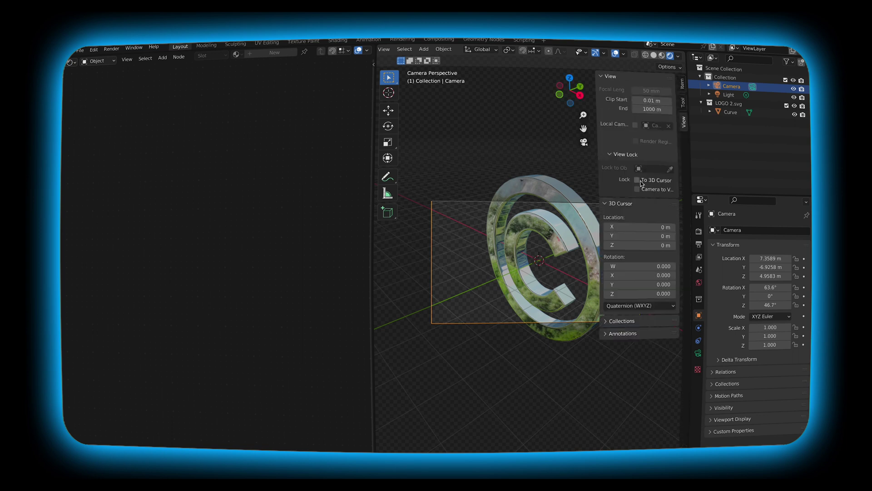
left_click(637, 190)
key("n")
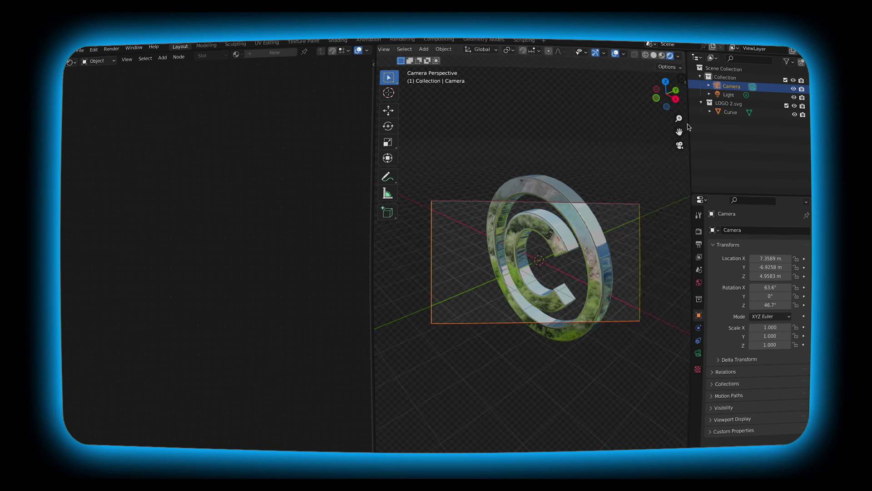
middle_click_drag(607, 262, 607, 262)
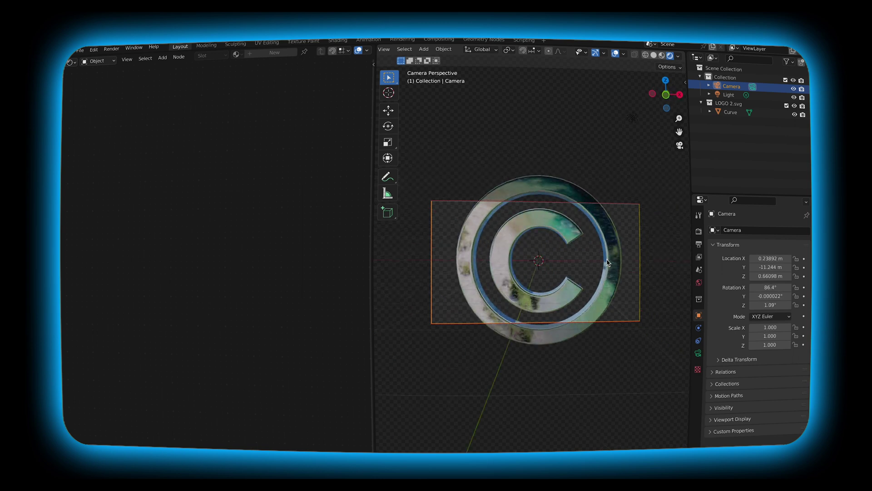
scroll(607, 263, "down", 4)
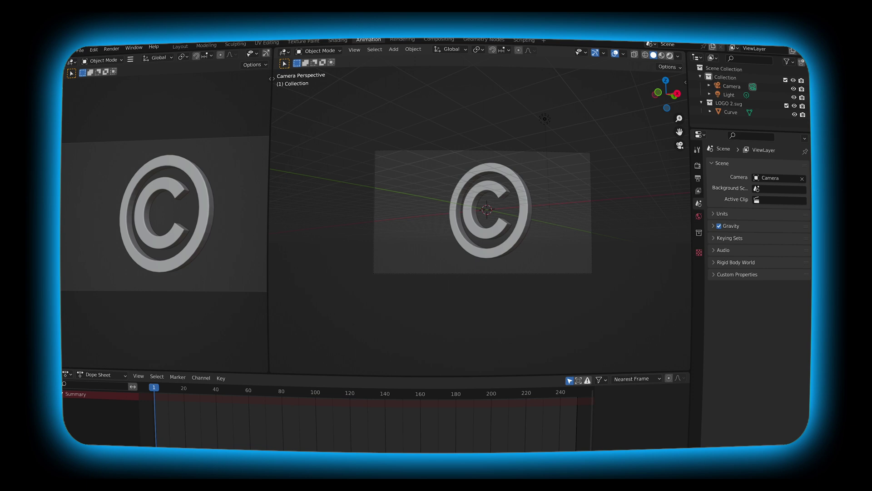
Keyframe the logo's Z rotation at 0° on frame 1 and 360° on frame 250, then scrub through
left_click(520, 205)
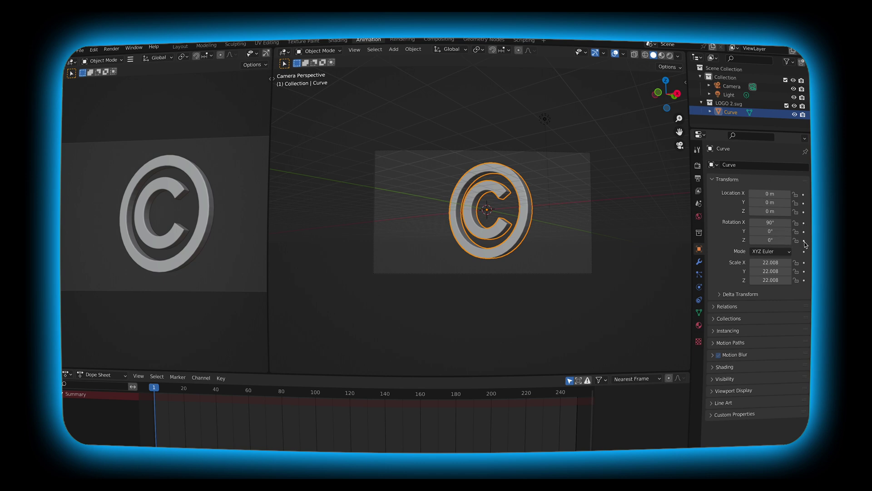
left_click(803, 241)
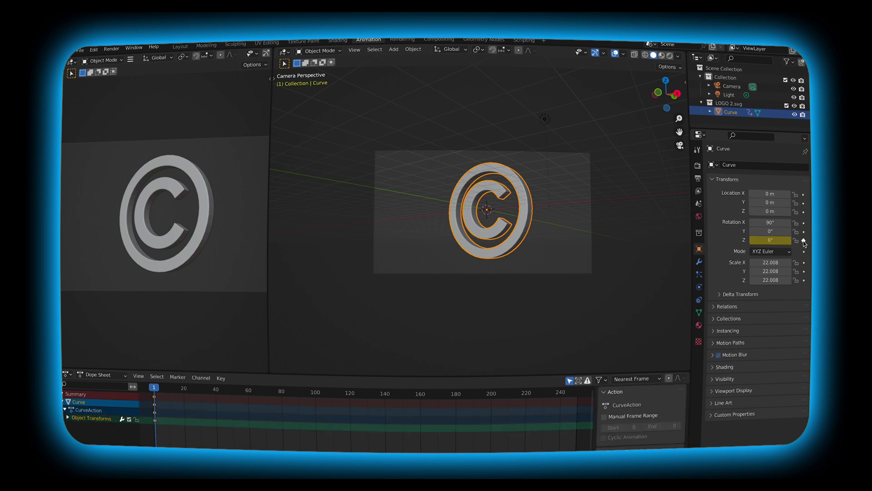
left_click(577, 393)
left_click(577, 393)
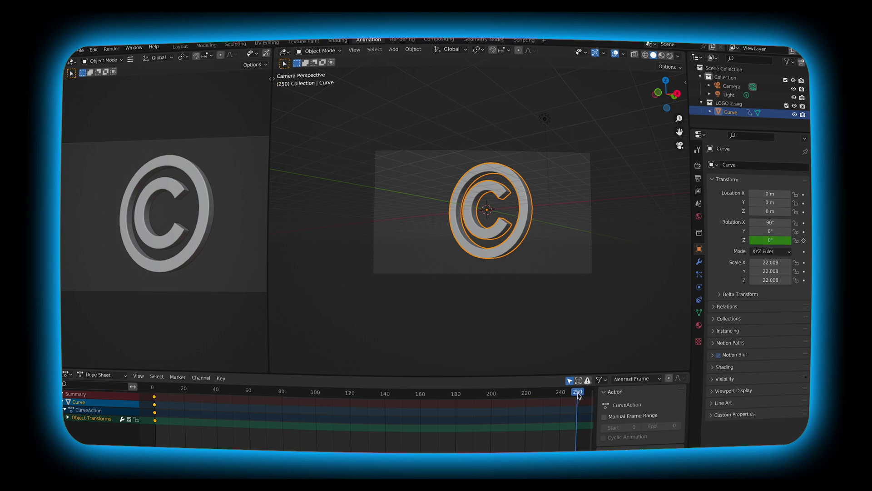
left_click(771, 241)
left_click_drag(578, 396, 152, 403)
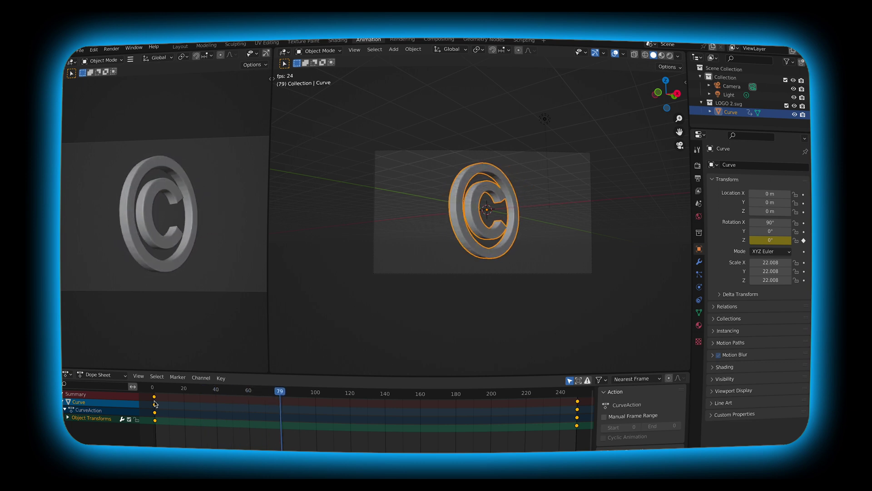
left_click(221, 378)
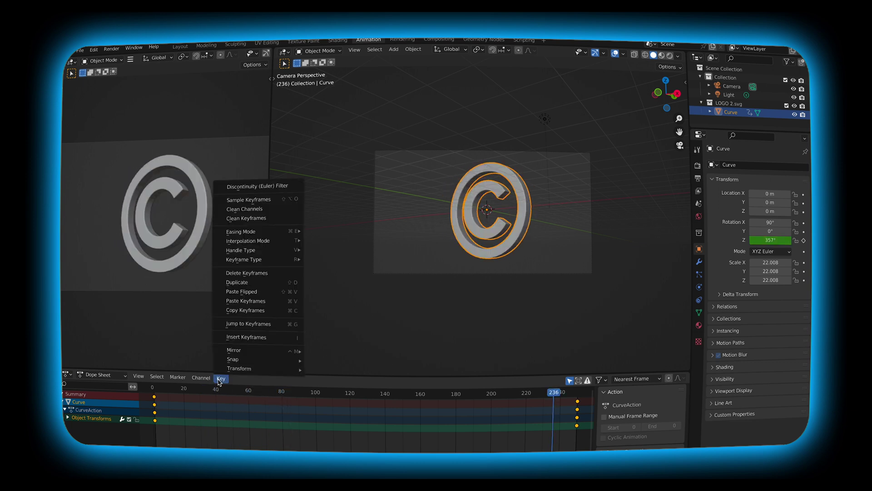
Set the logo's rotation keyframes to Linear interpolation from the Dope Sheet Key menu
mouse_move(275, 242)
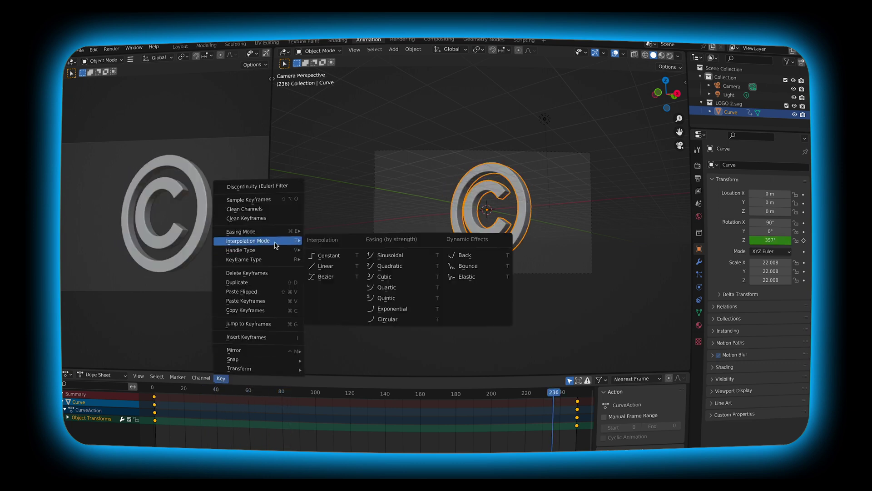
left_click(351, 267)
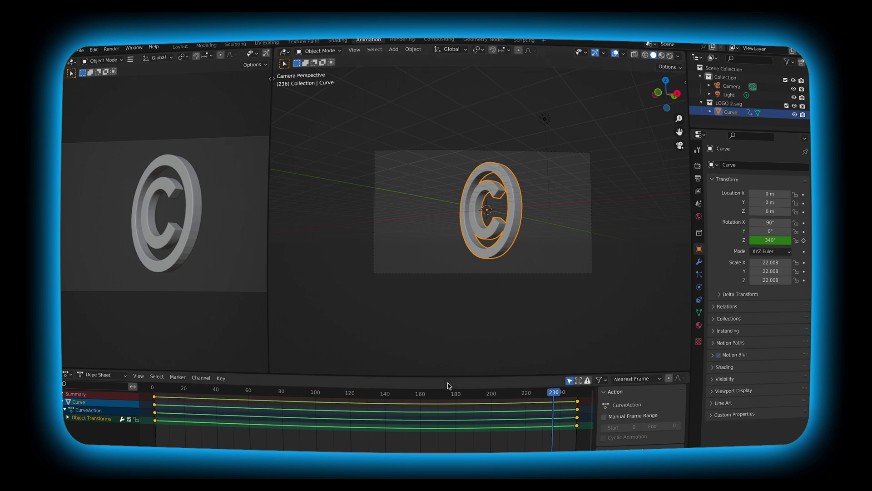